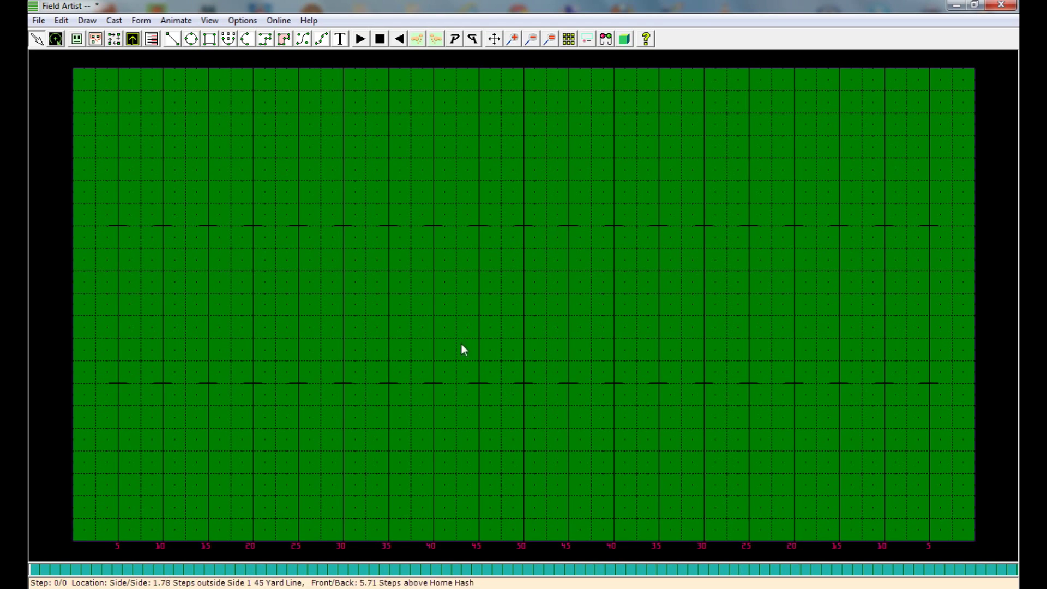
Draw three roughly parallel sideline-to-sideline lines centred on the 50 yard line, stacked from the Home Hash toward the home sideline
{"action": "right_click", "coordinate": [412, 265]}
{"action": "left_click", "coordinate": [455, 364]}
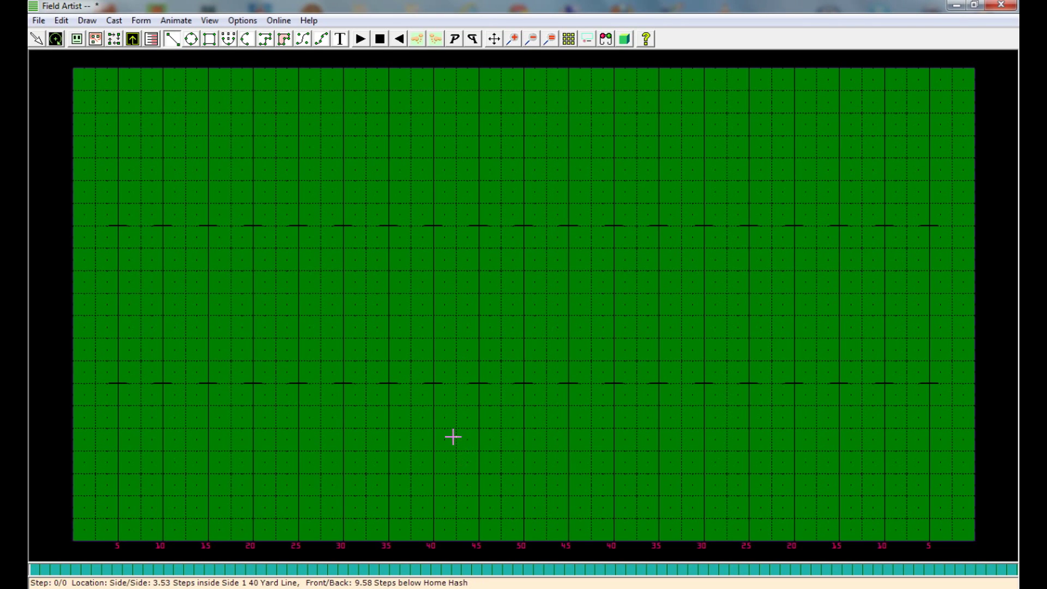
{"action": "left_click_drag", "start_coordinate": [536, 438], "coordinate": [591, 439]}
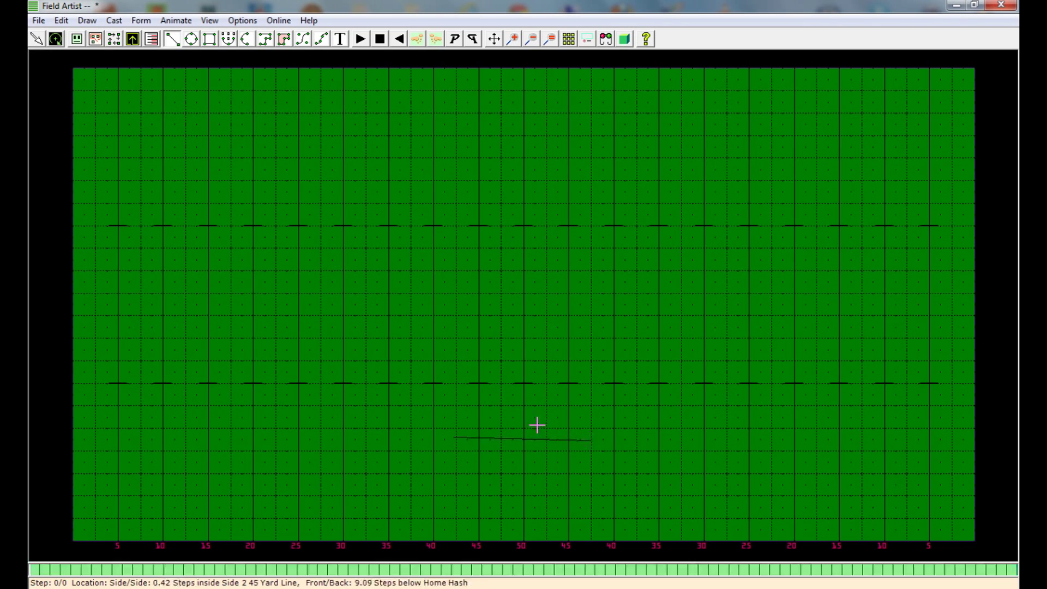
{"action": "left_click_drag", "start_coordinate": [455, 409], "coordinate": [592, 411]}
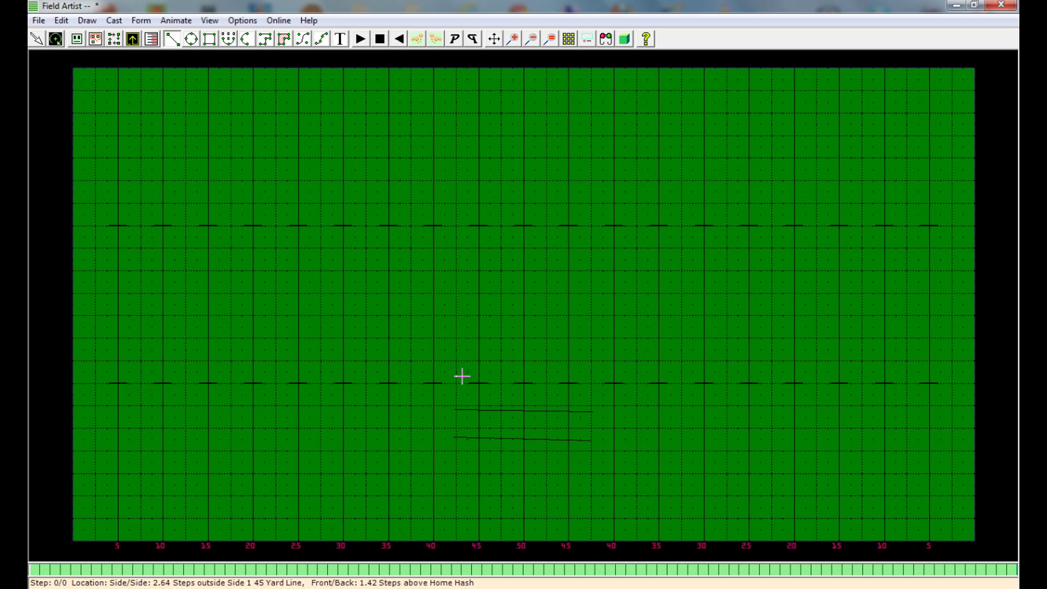
{"action": "left_click_drag", "start_coordinate": [459, 378], "coordinate": [595, 381]}
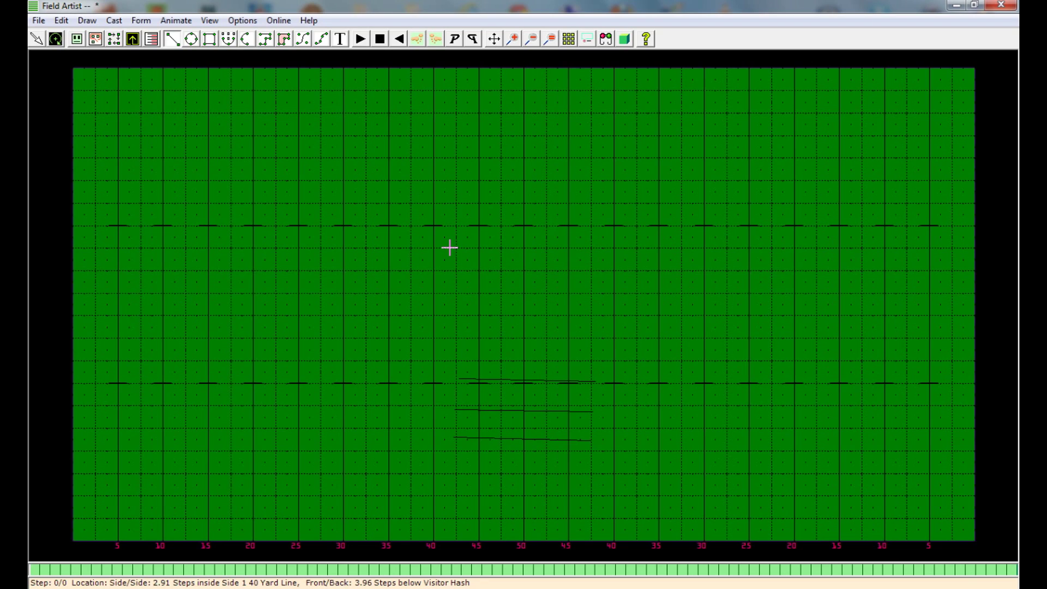
Add 12 cast members to each of the three drawn lines
{"action": "right_click", "coordinate": [352, 315]}
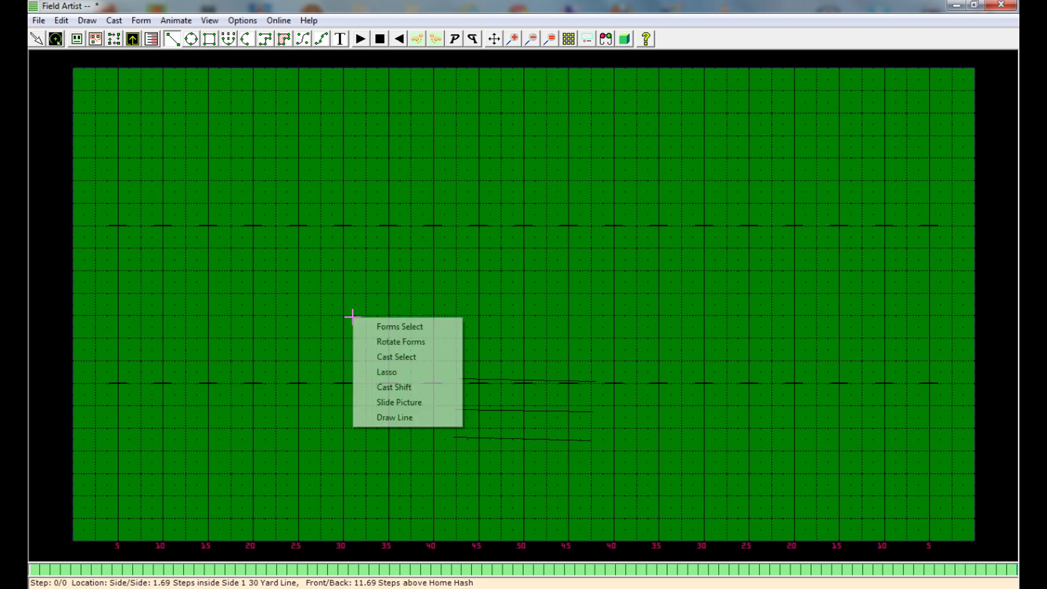
{"action": "left_click", "coordinate": [399, 326]}
{"action": "right_click", "coordinate": [492, 436]}
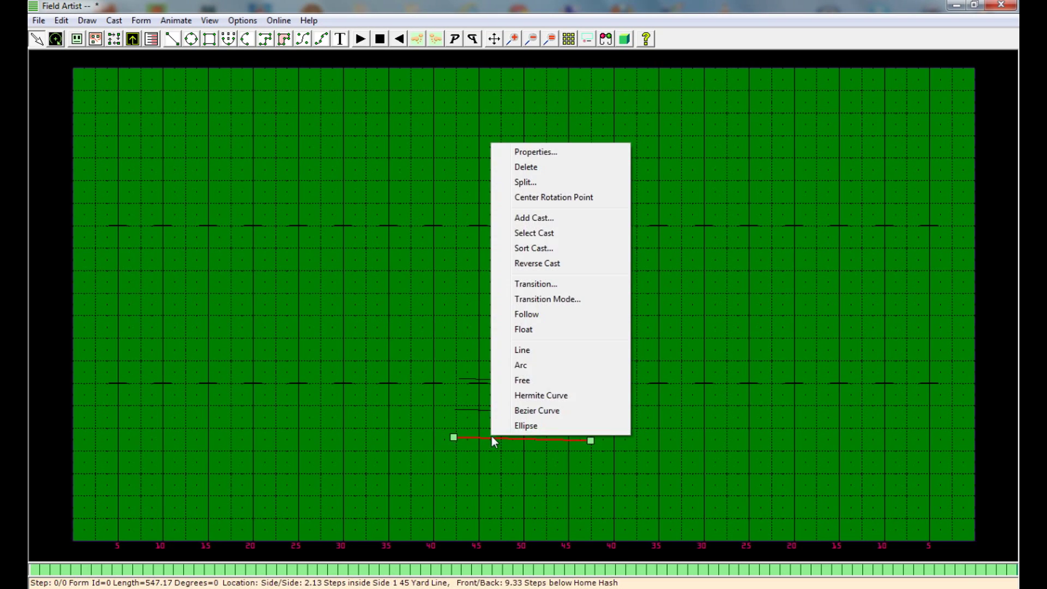
{"action": "left_click", "coordinate": [543, 219]}
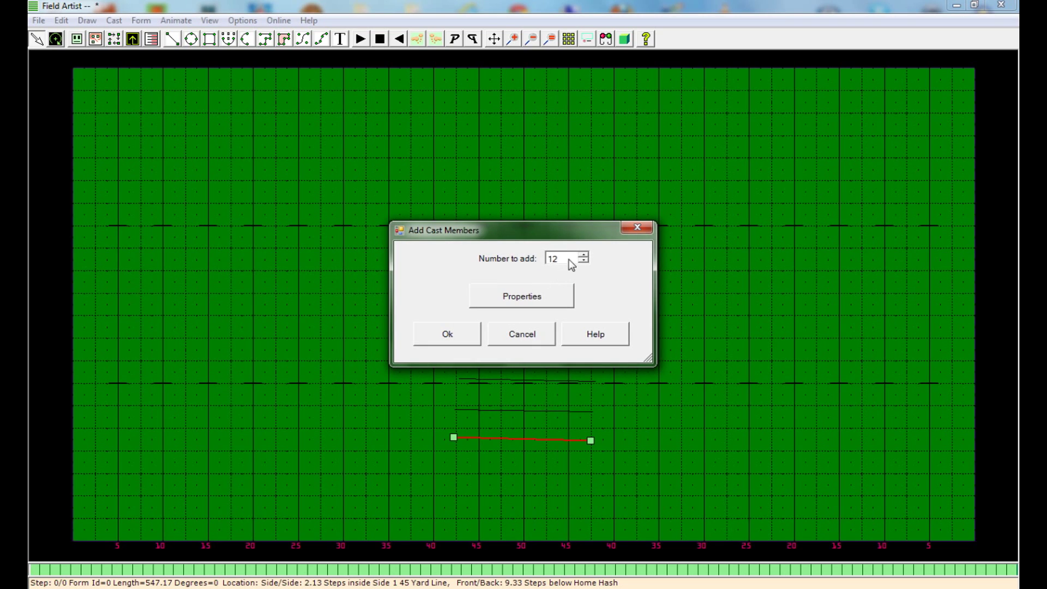
{"action": "left_click", "coordinate": [468, 338]}
{"action": "right_click", "coordinate": [489, 408]}
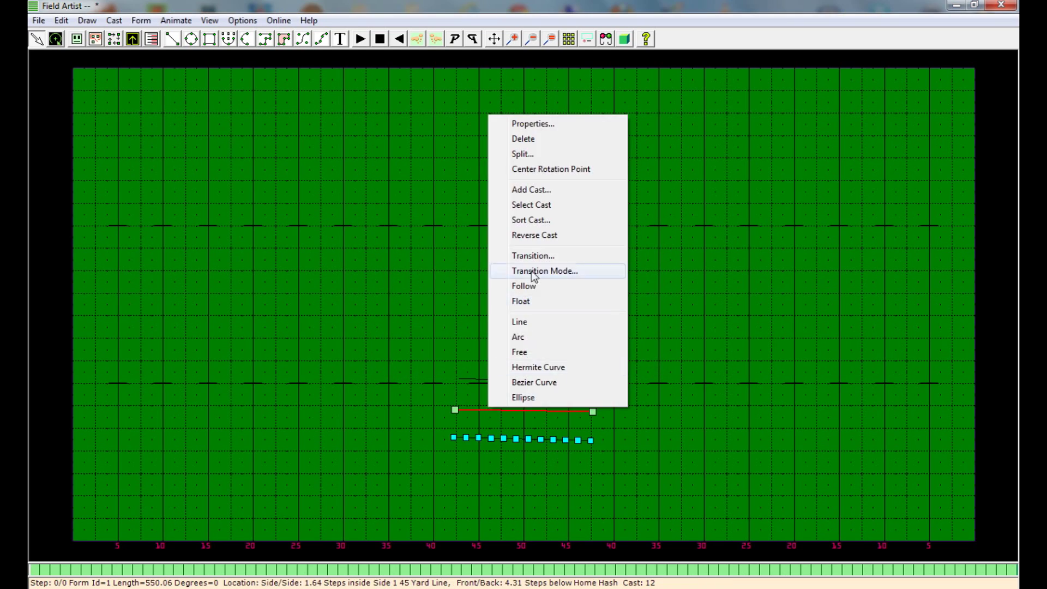
{"action": "left_click", "coordinate": [540, 191]}
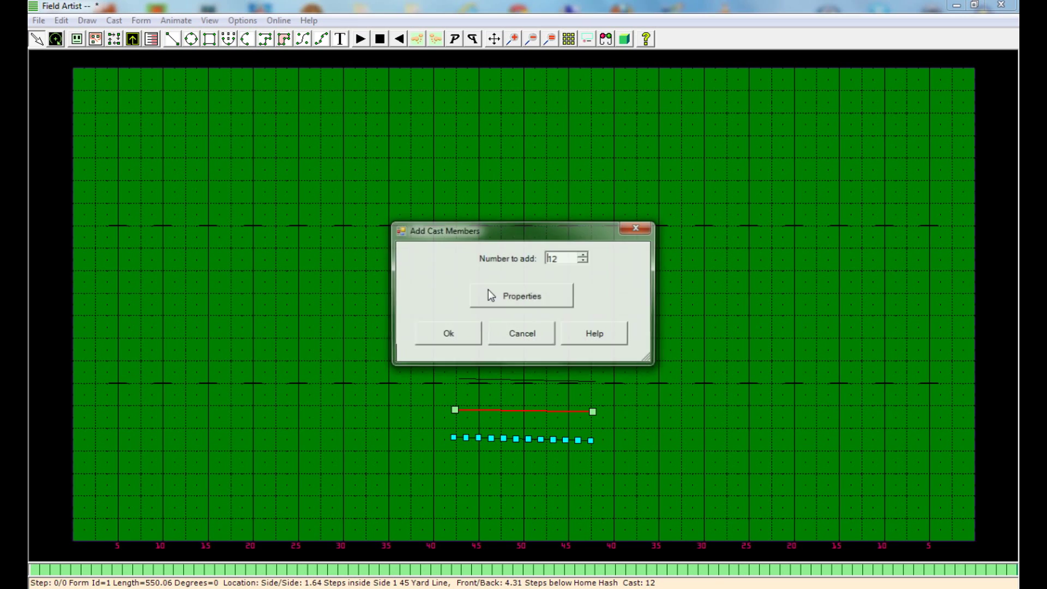
{"action": "left_click", "coordinate": [460, 337]}
{"action": "right_click", "coordinate": [493, 378]}
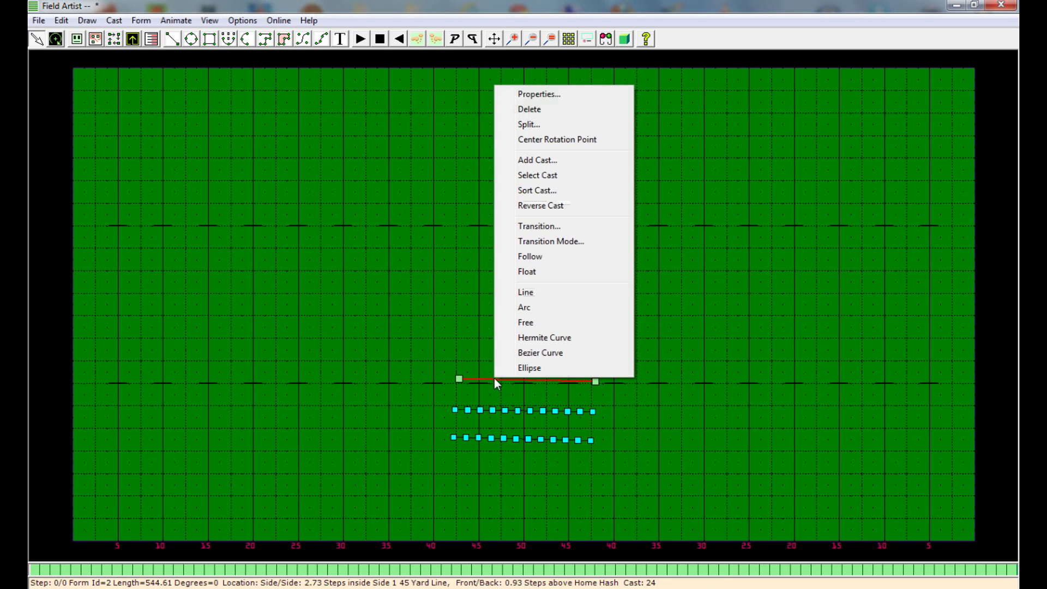
{"action": "left_click", "coordinate": [538, 160]}
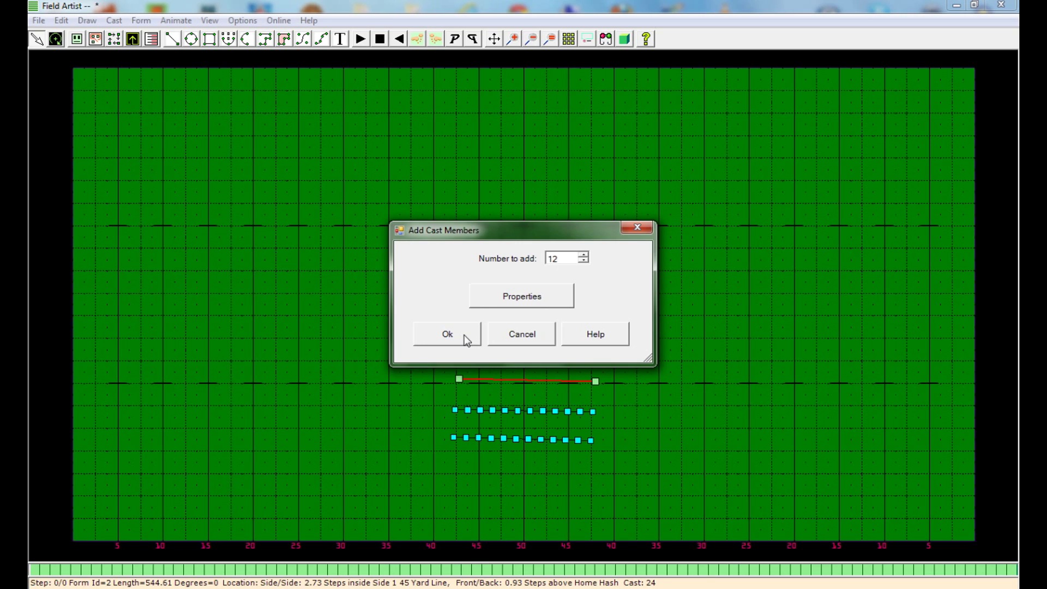
{"action": "left_click", "coordinate": [463, 334]}
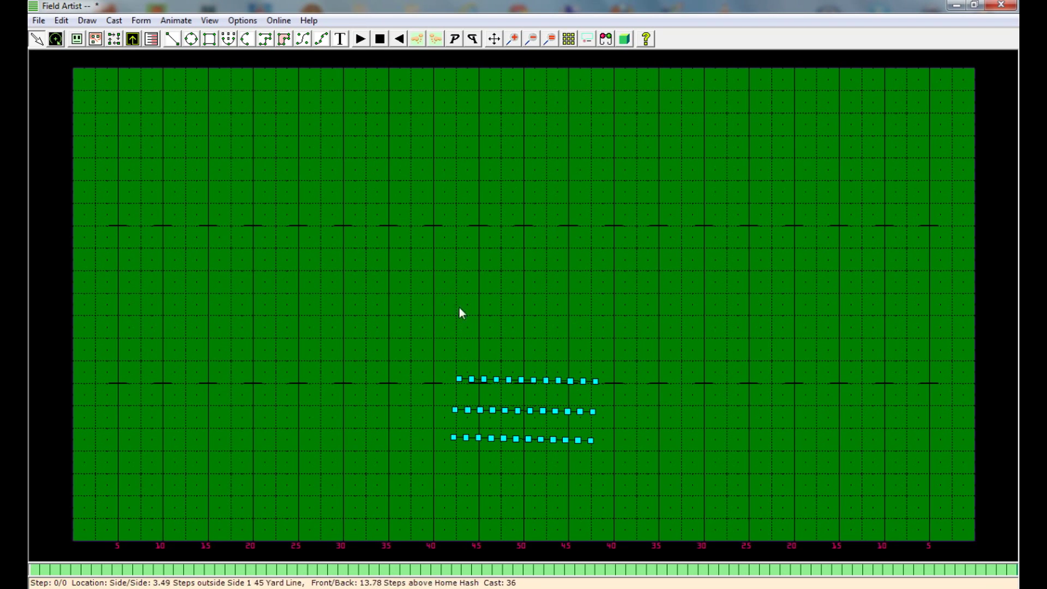
Turn on cast captions and show the cast as symbols in the view options
{"action": "left_click", "coordinate": [243, 22]}
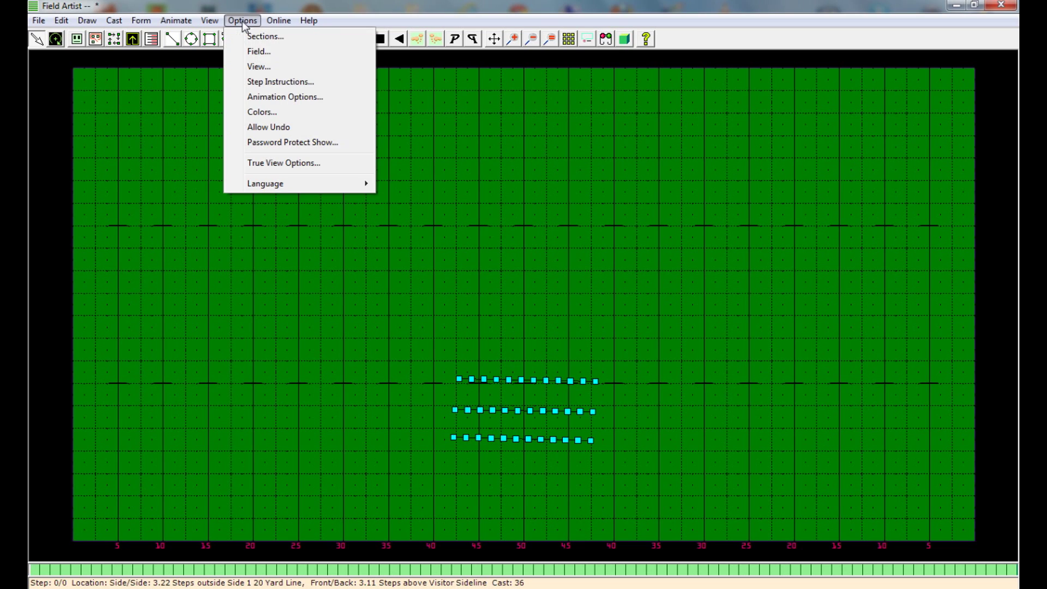
{"action": "left_click", "coordinate": [267, 68]}
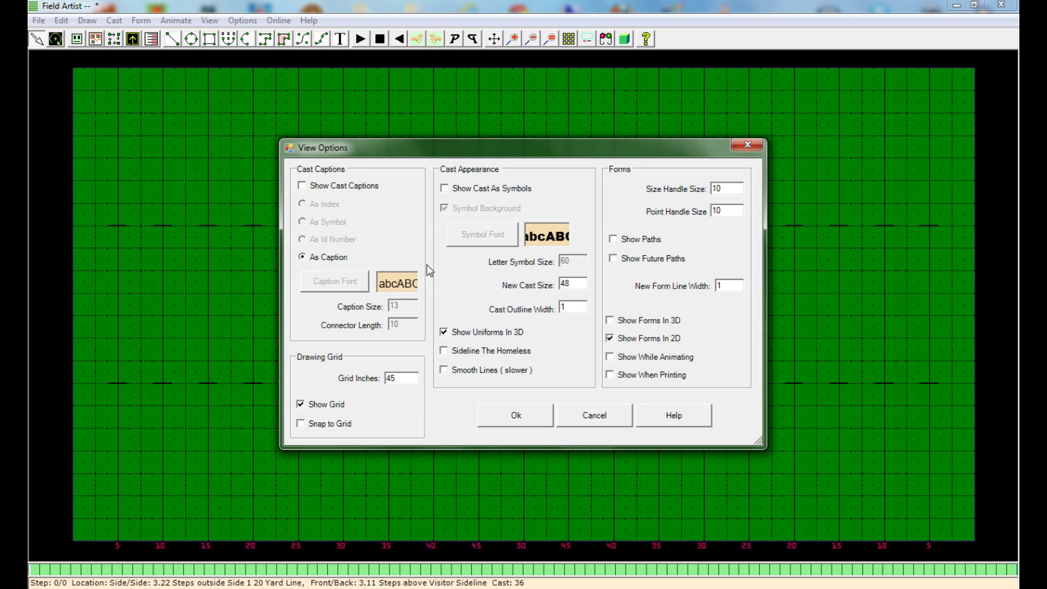
{"action": "left_click", "coordinate": [301, 186]}
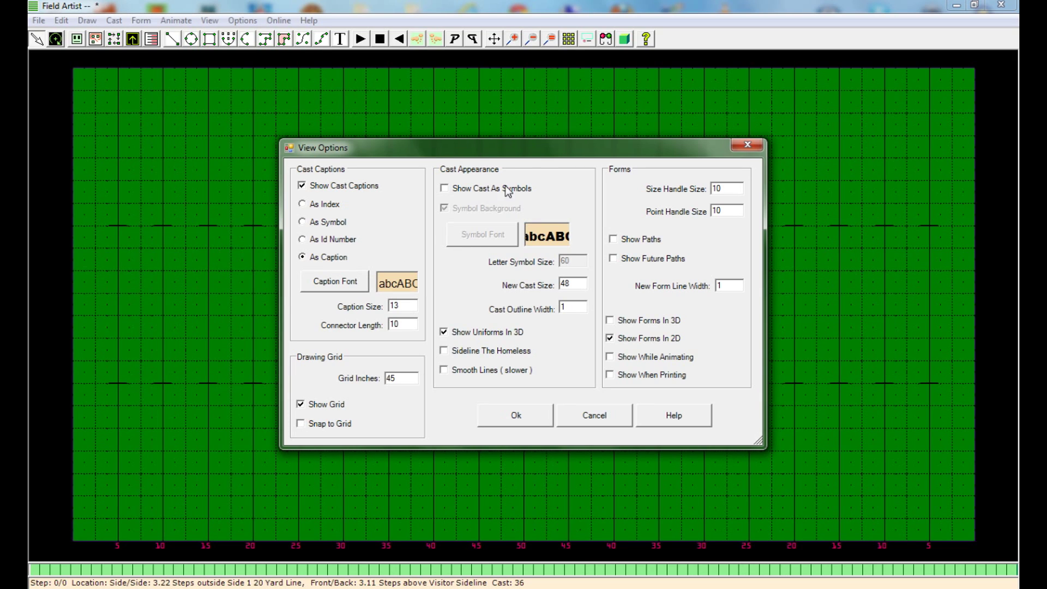
{"action": "left_click", "coordinate": [445, 188]}
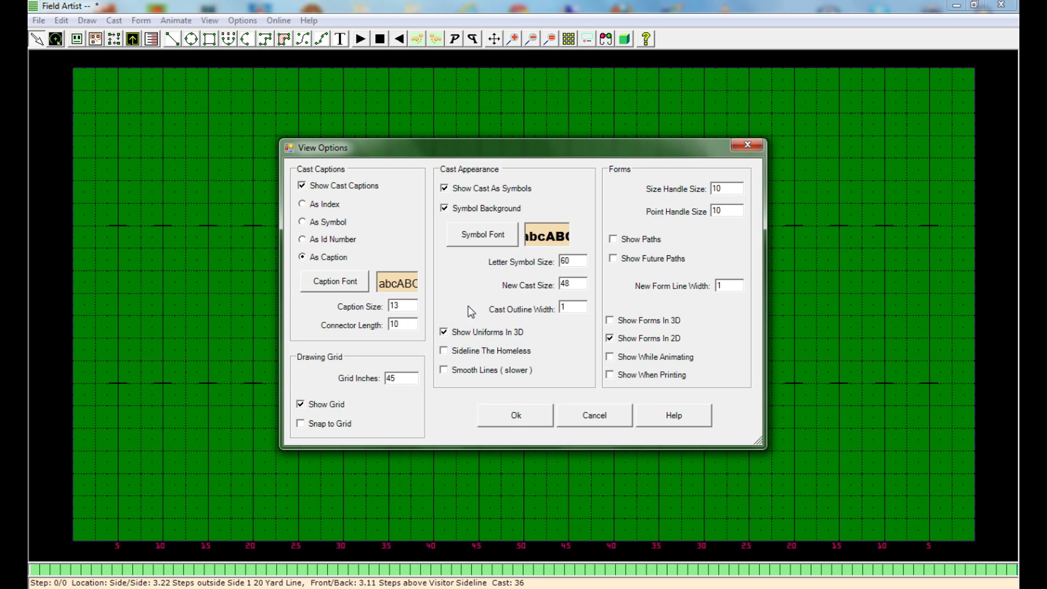
{"action": "left_click", "coordinate": [503, 417]}
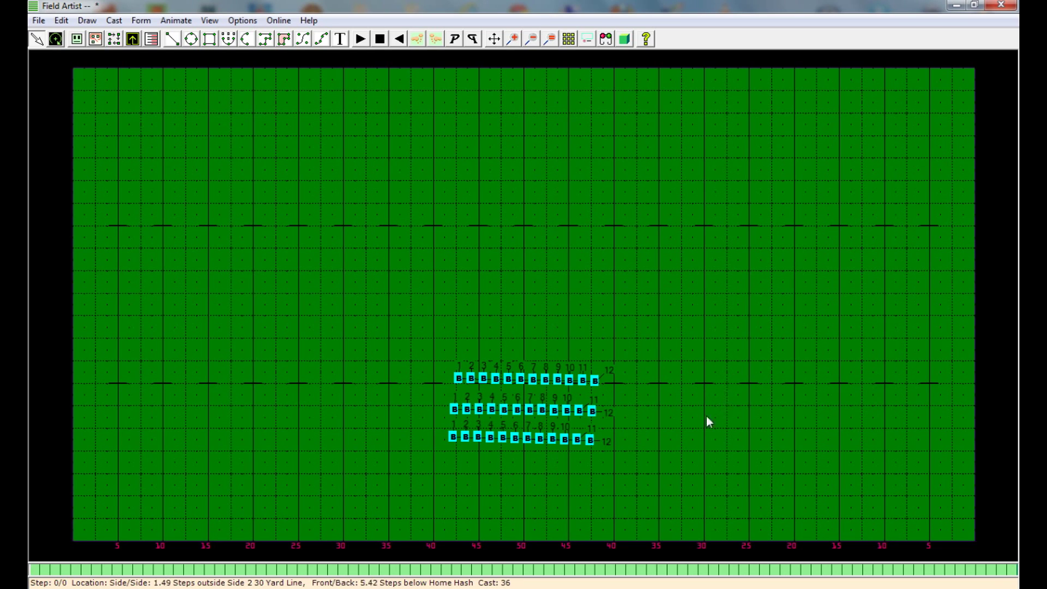
Lengthen the three cast lines toward the Side 2 35 to 40 yard lines and spread the rows farther apart
{"action": "mouse_move", "coordinate": [567, 379]}
{"action": "left_mouse_down"}
{"action": "mouse_move", "coordinate": [567, 344]}
{"action": "mouse_move", "coordinate": [620, 344]}
{"action": "left_mouse_up"}
{"action": "mouse_move", "coordinate": [591, 409]}
{"action": "left_mouse_down"}
{"action": "mouse_move", "coordinate": [593, 391]}
{"action": "mouse_move", "coordinate": [615, 390]}
{"action": "left_mouse_up"}
{"action": "left_click_drag", "start_coordinate": [590, 439], "coordinate": [629, 438]}
{"action": "left_click", "coordinate": [614, 391]}
{"action": "left_click_drag", "start_coordinate": [614, 390], "coordinate": [647, 390]}
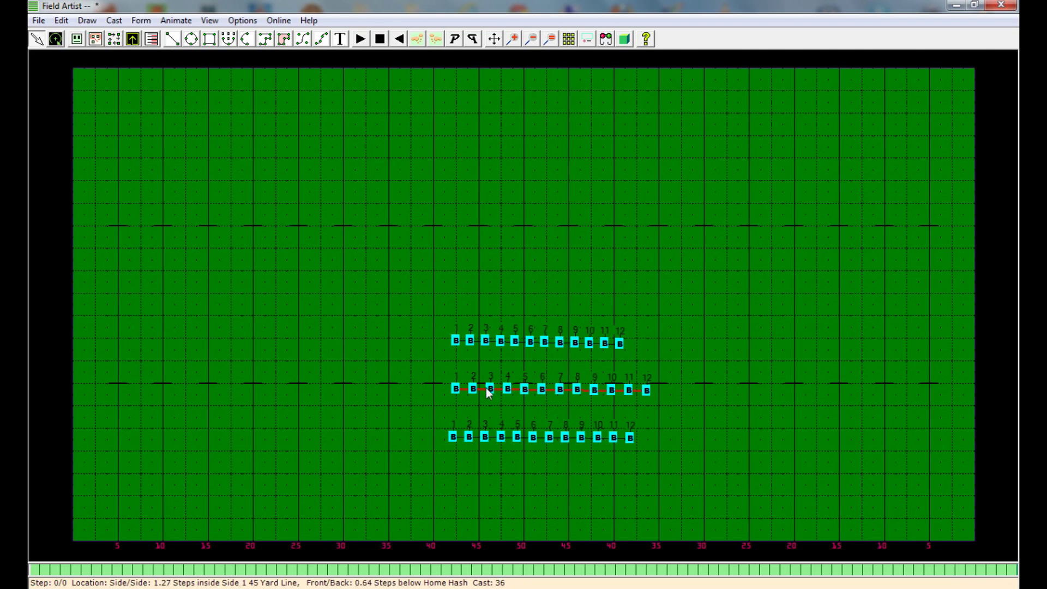
Draw a long line behind the Visitor Hash, starting near the Side 1 10 yard line, and add 50 cast members to it
{"action": "left_click", "coordinate": [172, 39]}
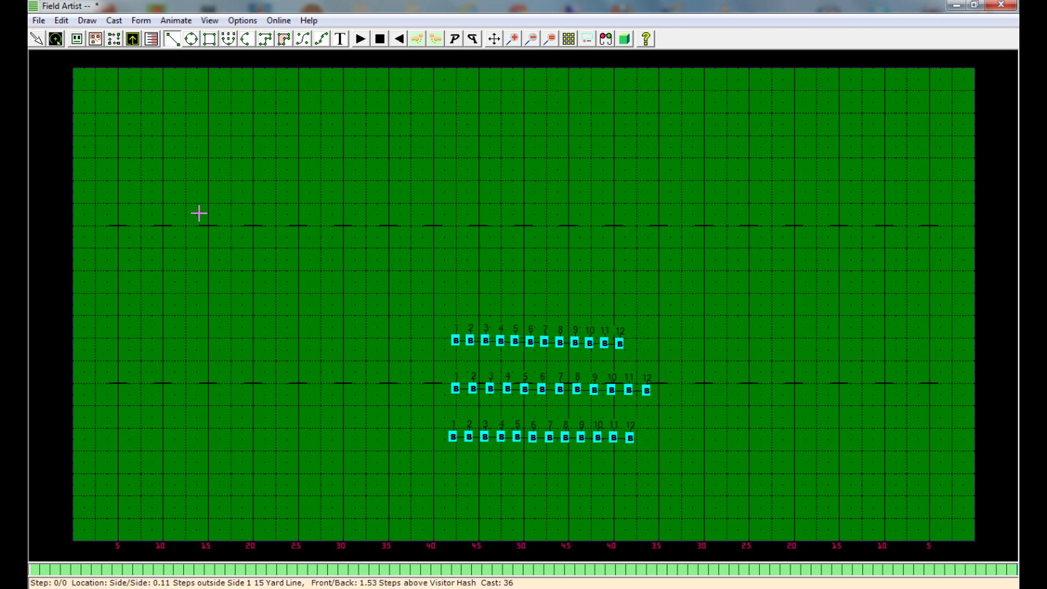
{"action": "left_click", "coordinate": [154, 182]}
{"action": "right_click", "coordinate": [503, 137]}
{"action": "left_click", "coordinate": [519, 144]}
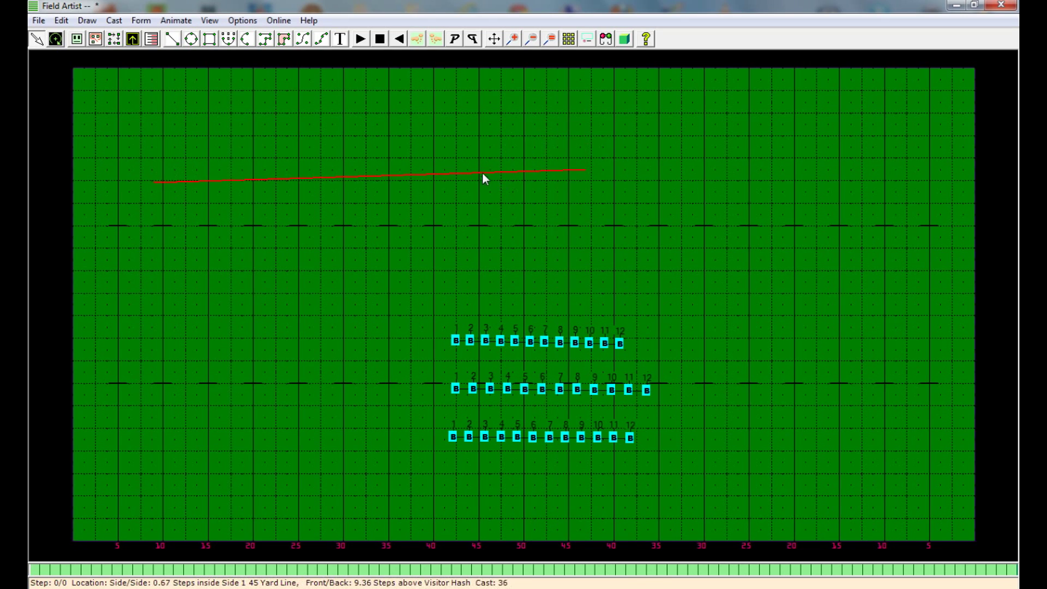
{"action": "right_click", "coordinate": [481, 172]}
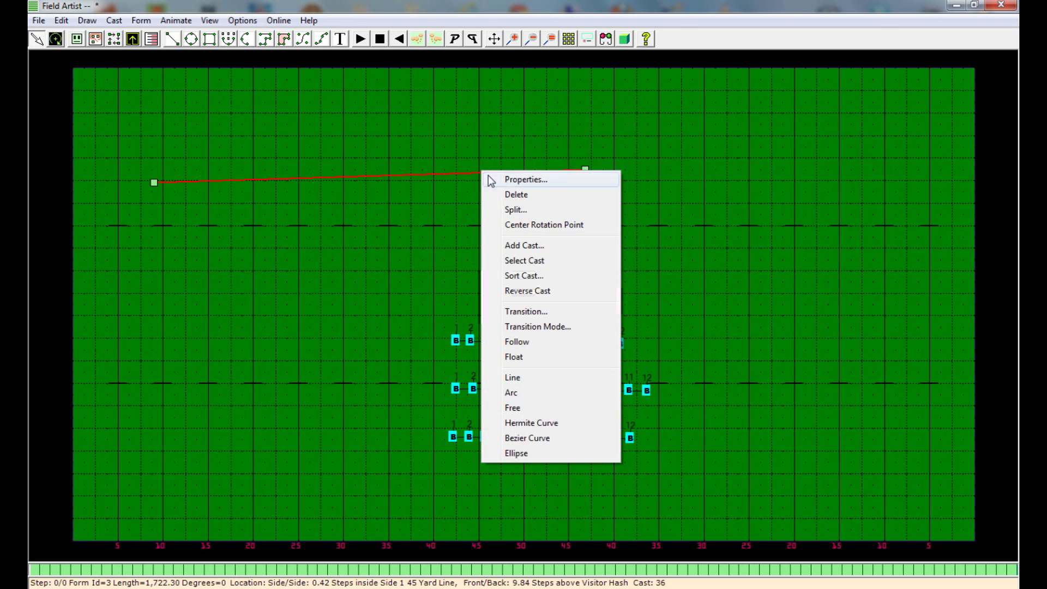
{"action": "left_click", "coordinate": [523, 246]}
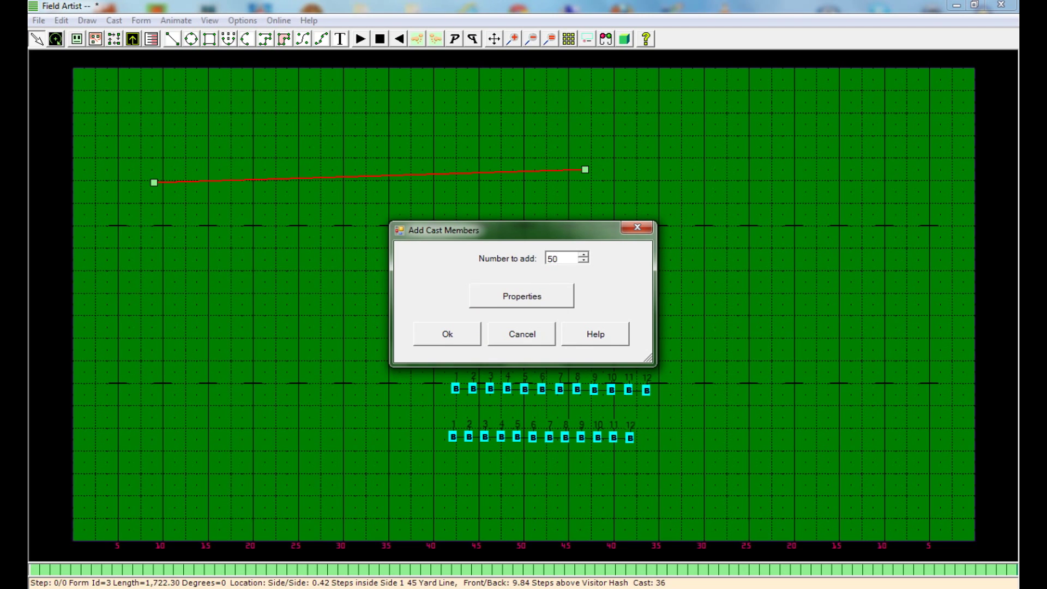
{"action": "left_click", "coordinate": [452, 338]}
Stretch the 50-member line to the Side 2 10 yard line and move it closer to the Visitor Hash
{"action": "mouse_move", "coordinate": [585, 169]}
{"action": "left_mouse_down"}
{"action": "mouse_move", "coordinate": [698, 194]}
{"action": "mouse_move", "coordinate": [888, 182]}
{"action": "left_mouse_up"}
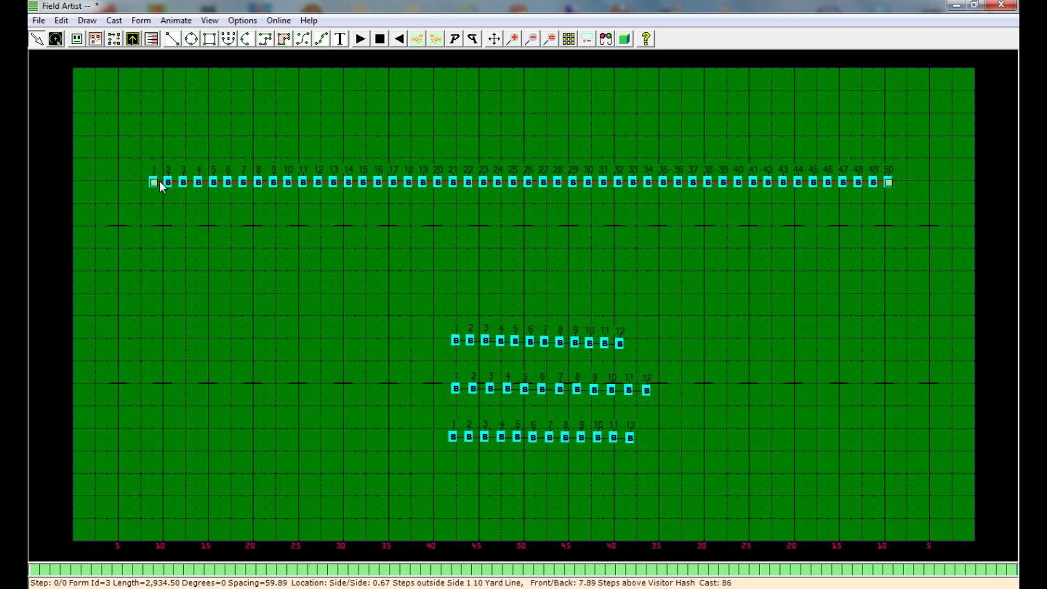
{"action": "left_click", "coordinate": [206, 221]}
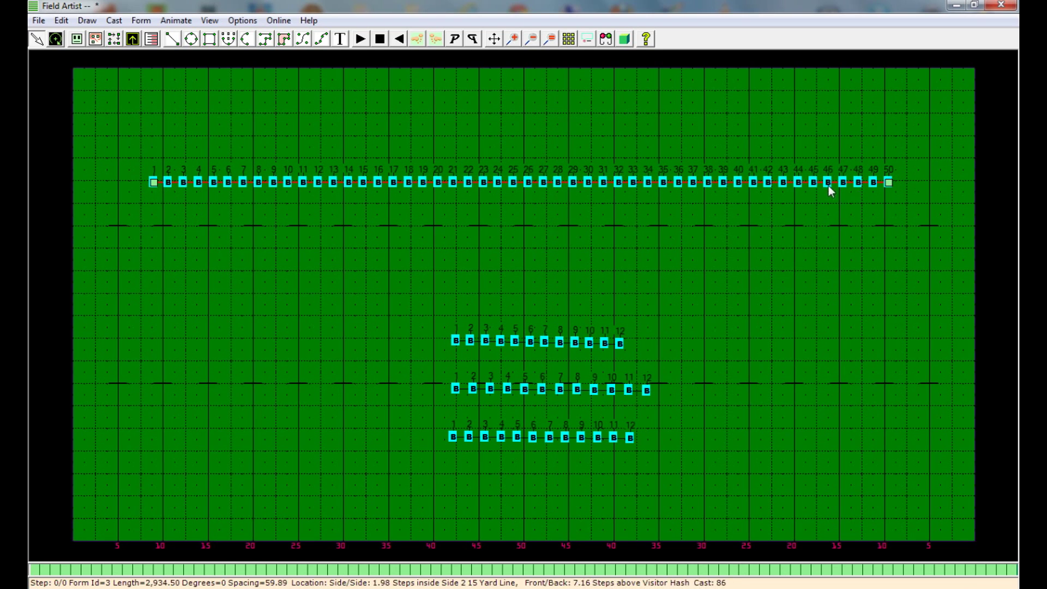
{"action": "left_click_drag", "start_coordinate": [829, 185], "coordinate": [791, 205]}
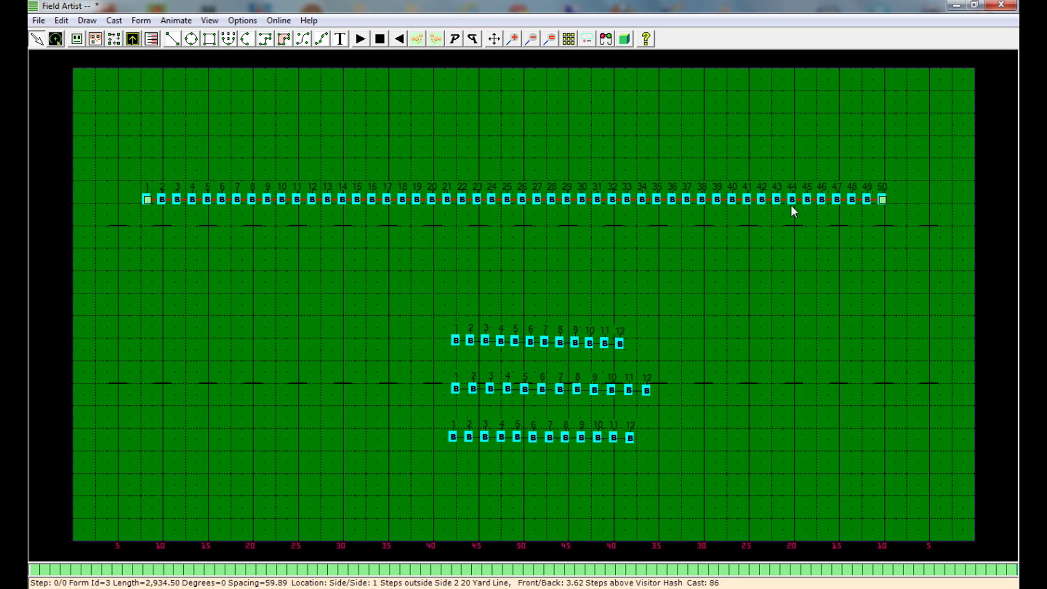
Select cast members 1 to 10 of the long line, replace that selection with members 39 to 50, and clear it
{"action": "right_click", "coordinate": [446, 111]}
{"action": "left_click", "coordinate": [478, 150]}
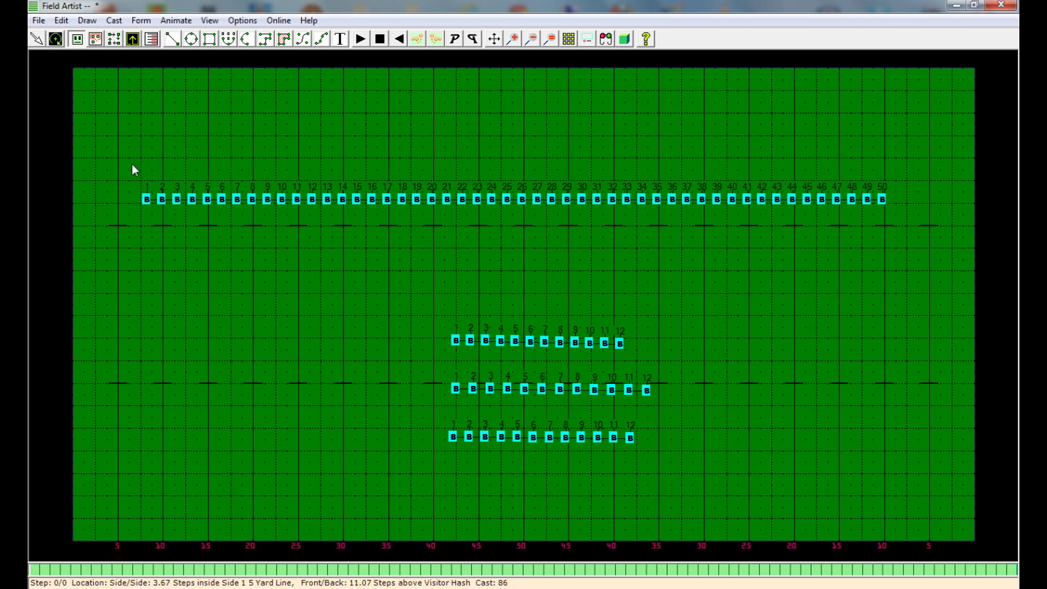
{"action": "left_click_drag", "start_coordinate": [119, 165], "coordinate": [290, 249]}
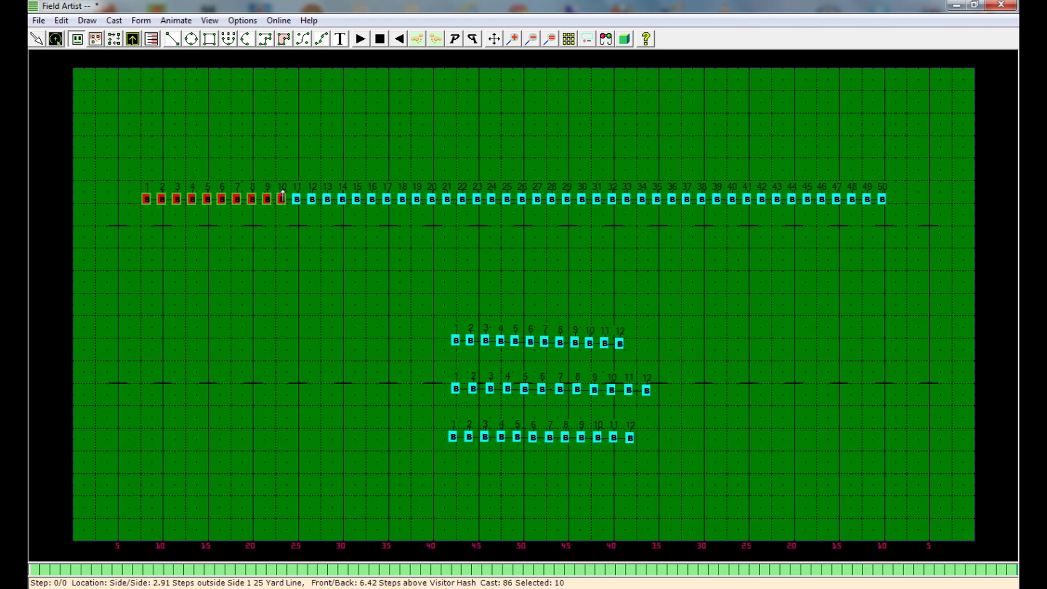
{"action": "left_click_drag", "start_coordinate": [921, 166], "coordinate": [709, 287]}
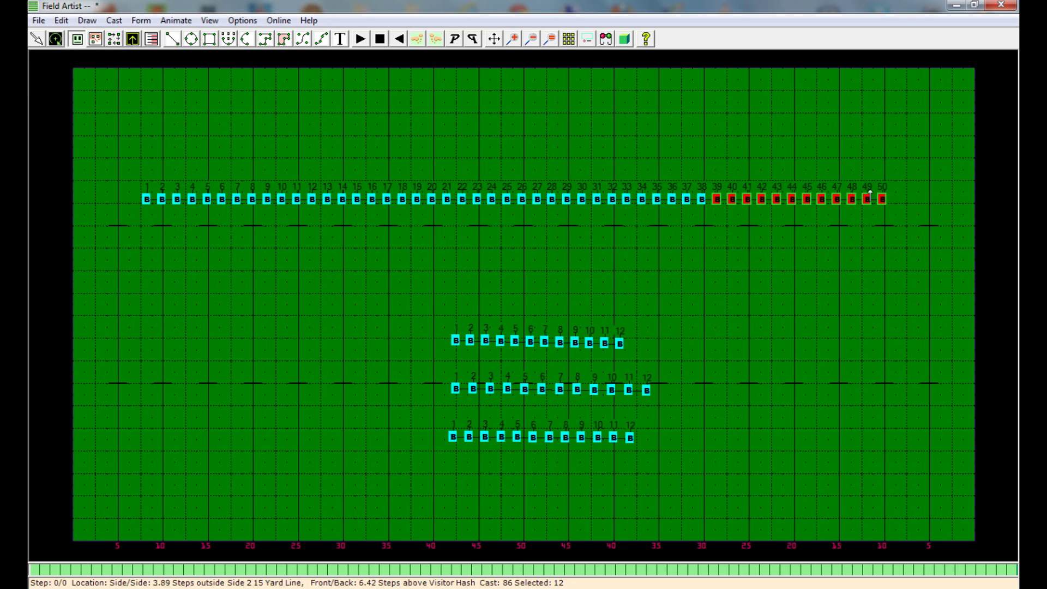
{"action": "left_click", "coordinate": [810, 160]}
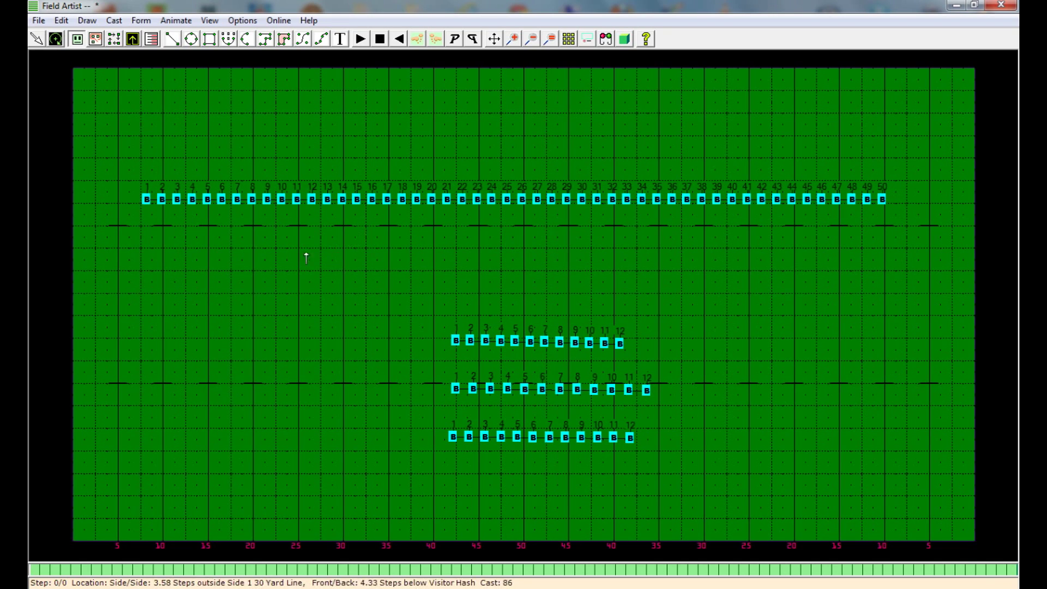
Delete all 50 cast members on the long line near the Visitor Hash and delete the line itself
{"action": "left_click_drag", "start_coordinate": [110, 133], "coordinate": [929, 287]}
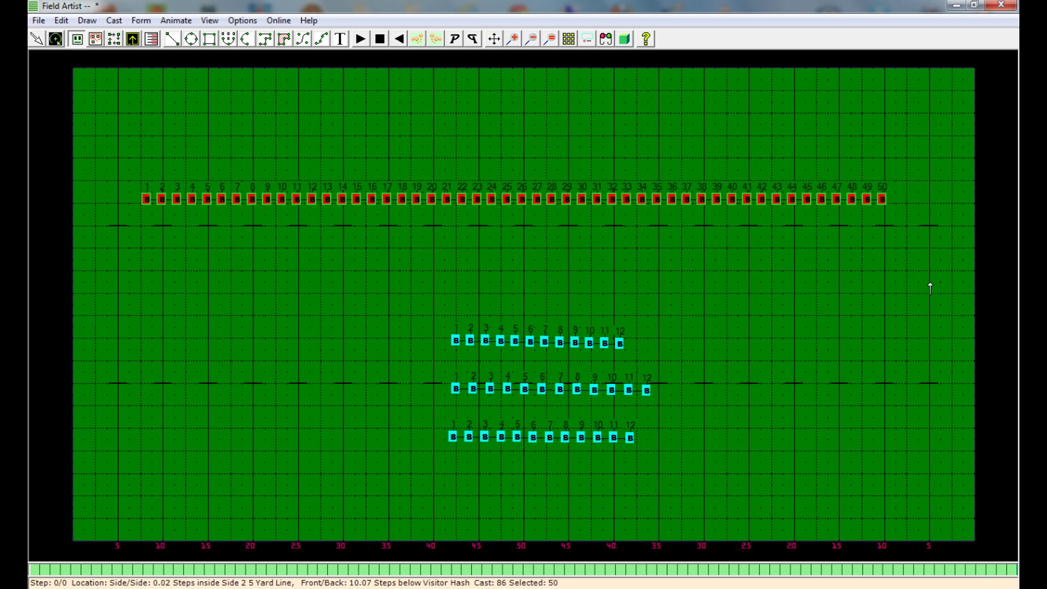
{"action": "key", "text": "Delete"}
{"action": "left_click", "coordinate": [480, 376]}
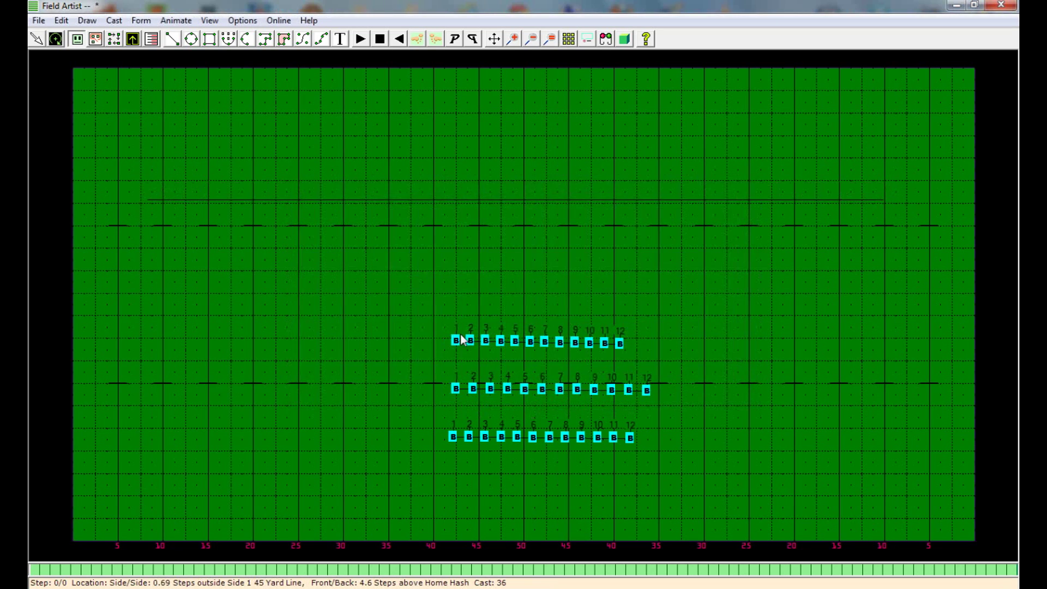
{"action": "left_click", "coordinate": [386, 200]}
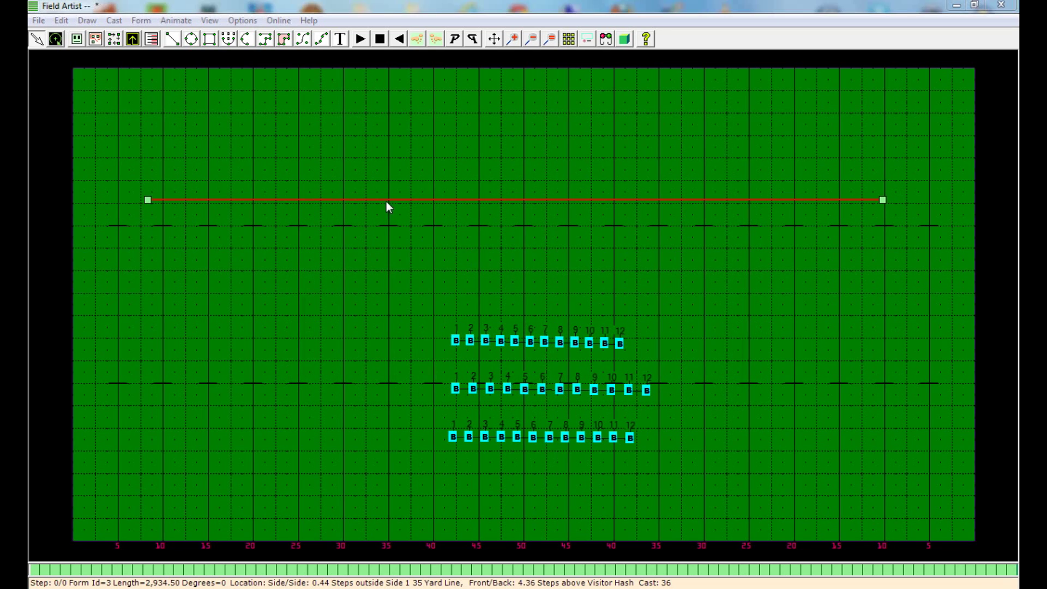
{"action": "key", "text": "Delete"}
{"action": "left_click", "coordinate": [478, 376]}
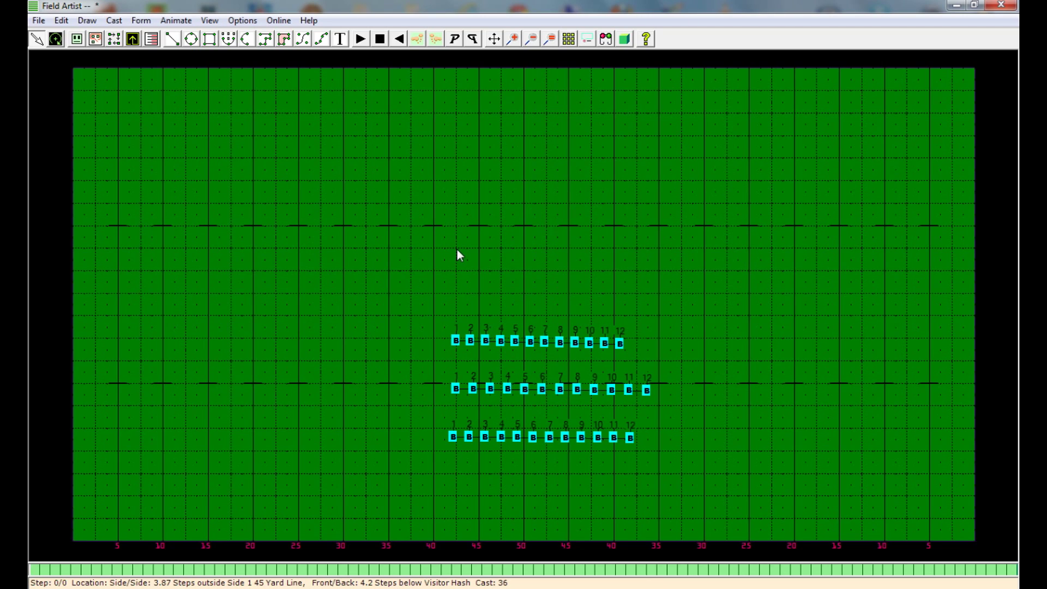
Switch to Cast Select and select all 12 cast members in the front row, below the Home Hash
{"action": "right_click", "coordinate": [386, 257]}
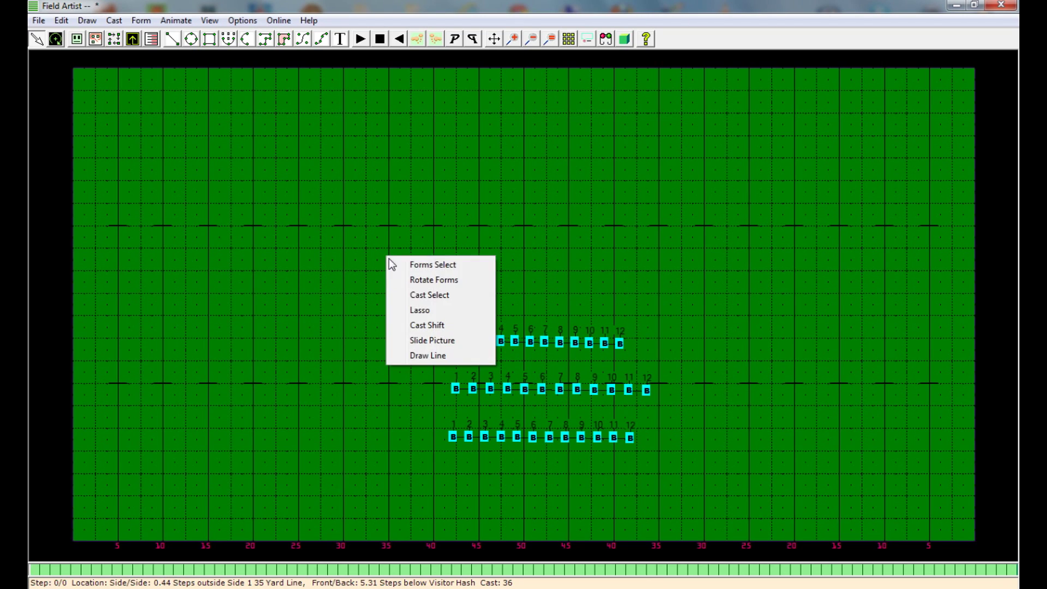
{"action": "left_click", "coordinate": [429, 296]}
{"action": "left_click", "coordinate": [452, 436]}
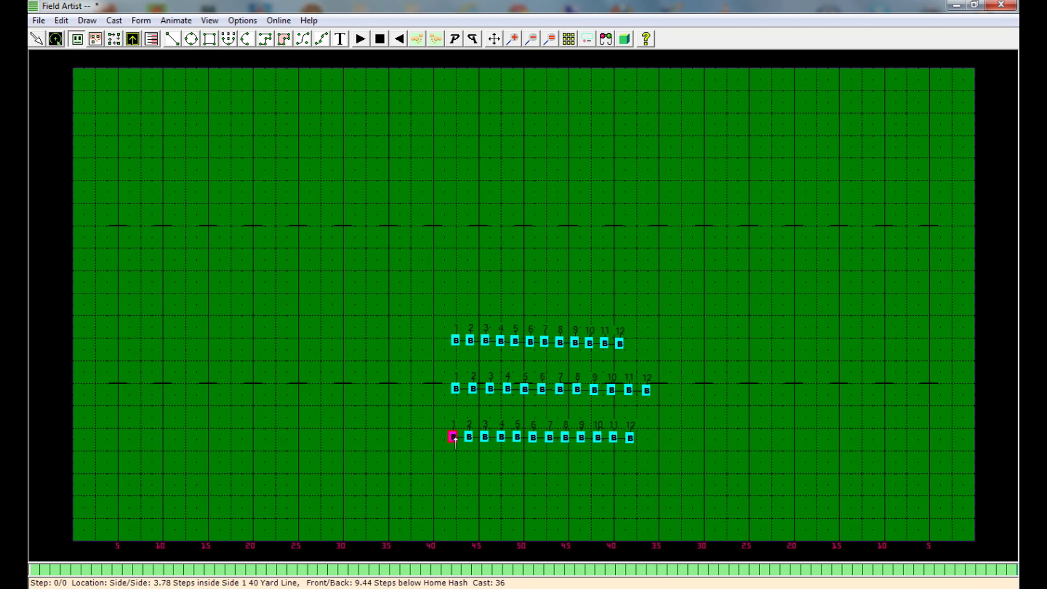
{"action": "left_click", "coordinate": [385, 424]}
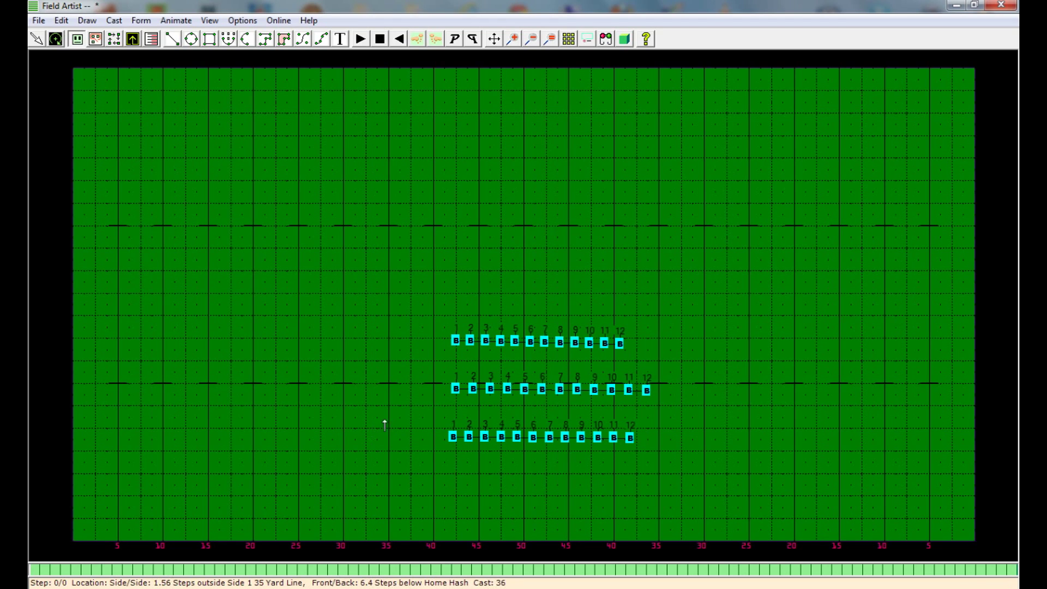
{"action": "left_click_drag", "start_coordinate": [383, 403], "coordinate": [732, 493]}
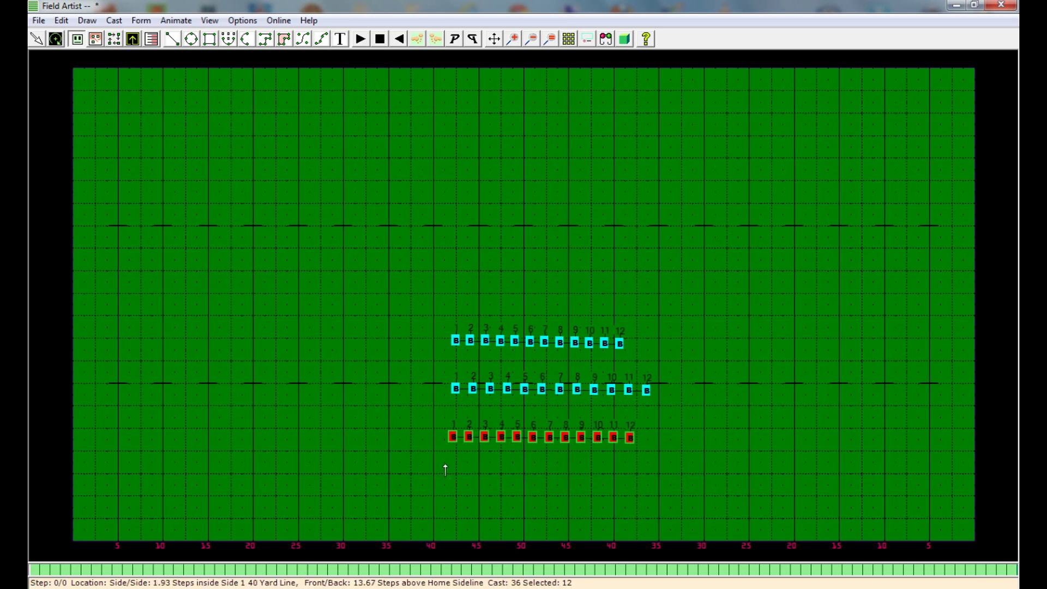
Open the cast properties for the selected front row and set its symbol to F and its section to Woodwinds
{"action": "left_click", "coordinate": [114, 20]}
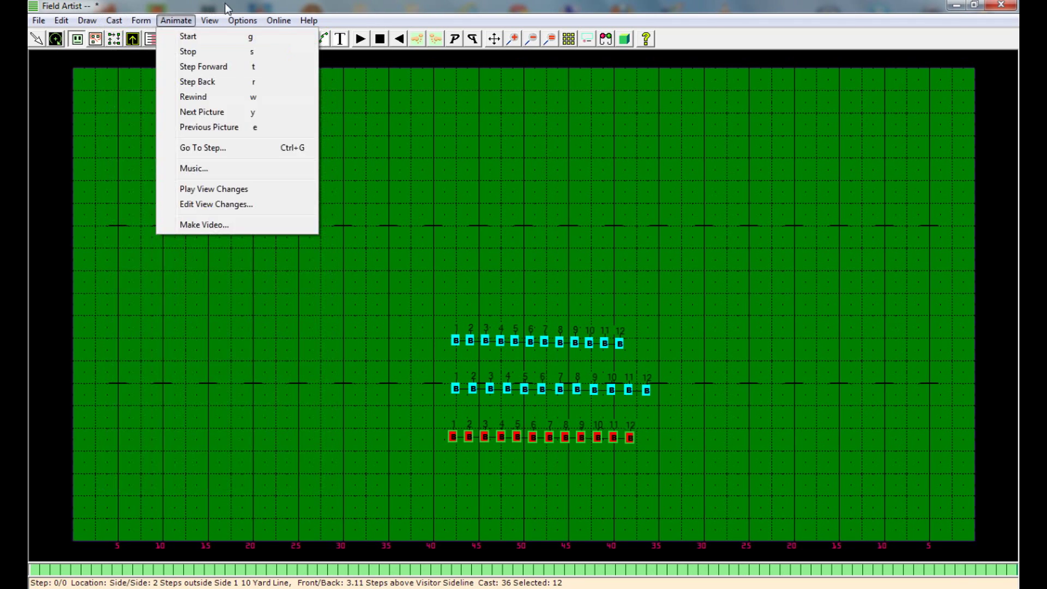
{"action": "left_click", "coordinate": [175, 20]}
{"action": "double_click", "coordinate": [561, 388]}
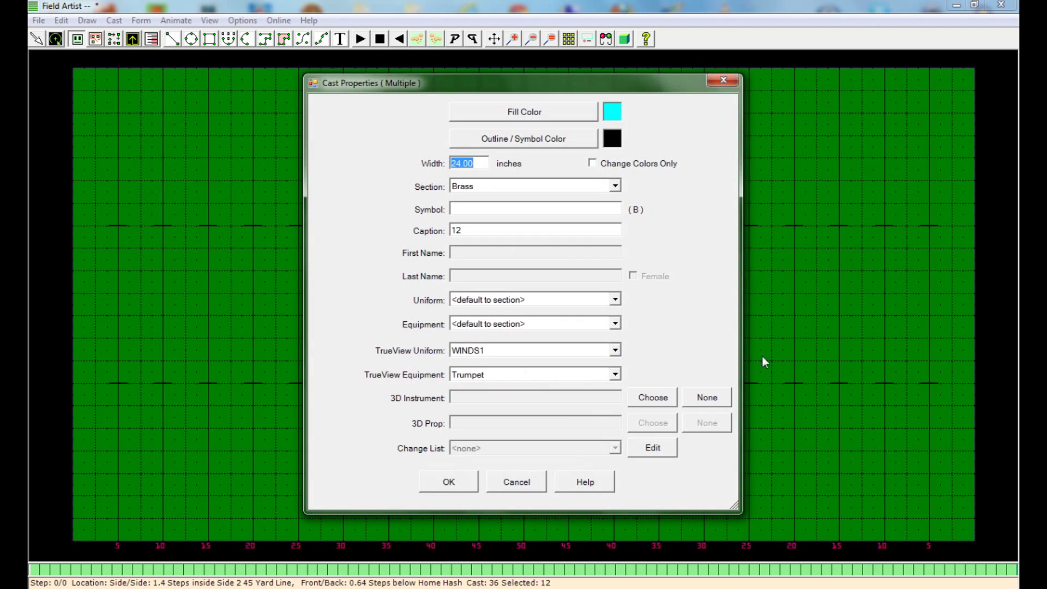
{"action": "left_click", "coordinate": [466, 208]}
{"action": "left_click", "coordinate": [476, 213]}
{"action": "type", "text": "F"}
{"action": "left_click", "coordinate": [496, 187]}
{"action": "scroll", "coordinate": [619, 237], "scroll_direction": "down", "scroll_amount": 3}
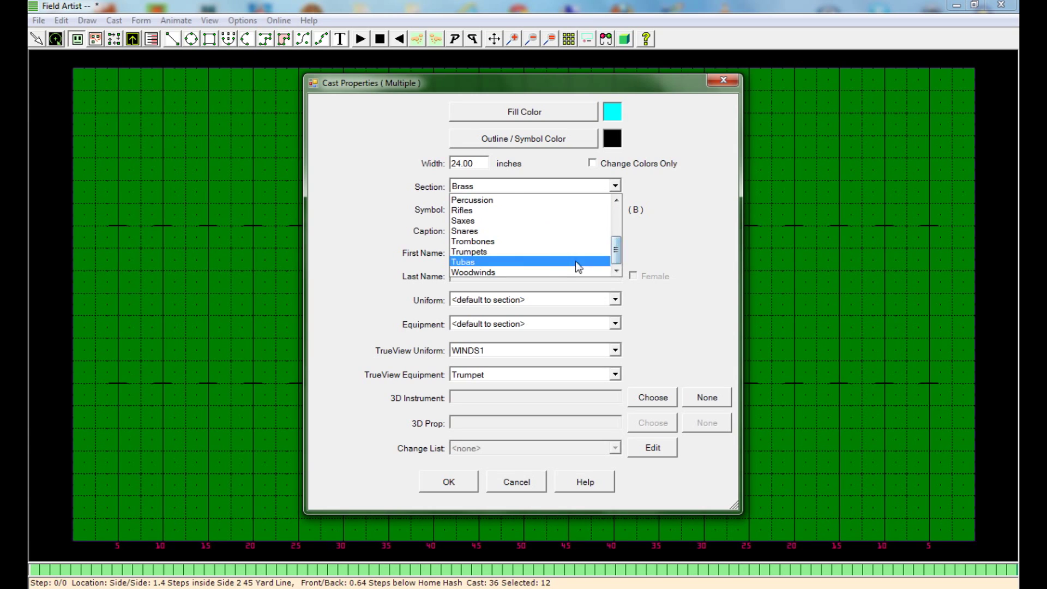
{"action": "left_click", "coordinate": [542, 272]}
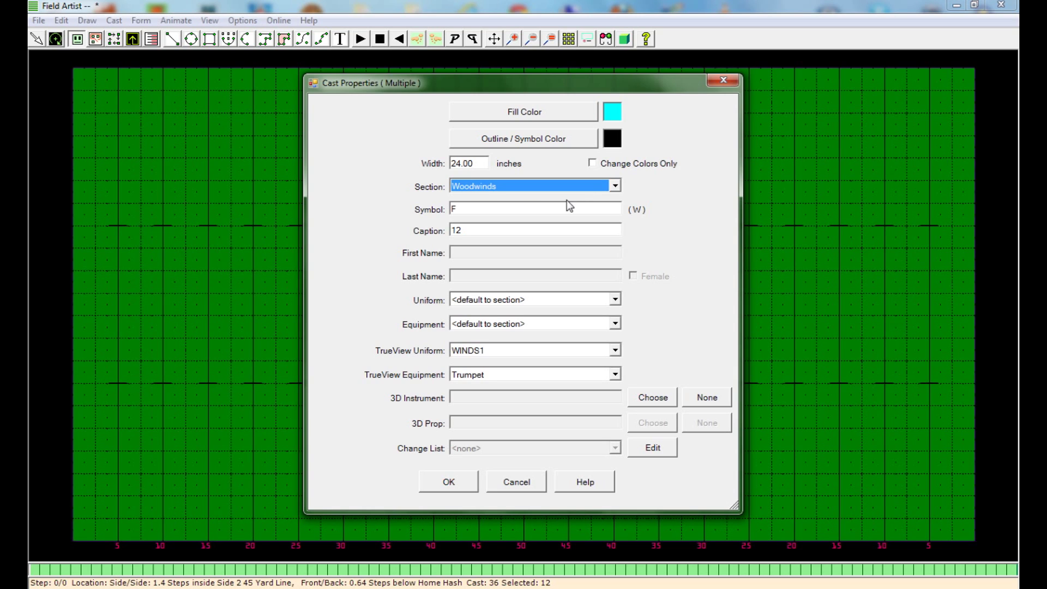
Set the front row's fill color to light magenta pink
{"action": "left_click", "coordinate": [552, 112]}
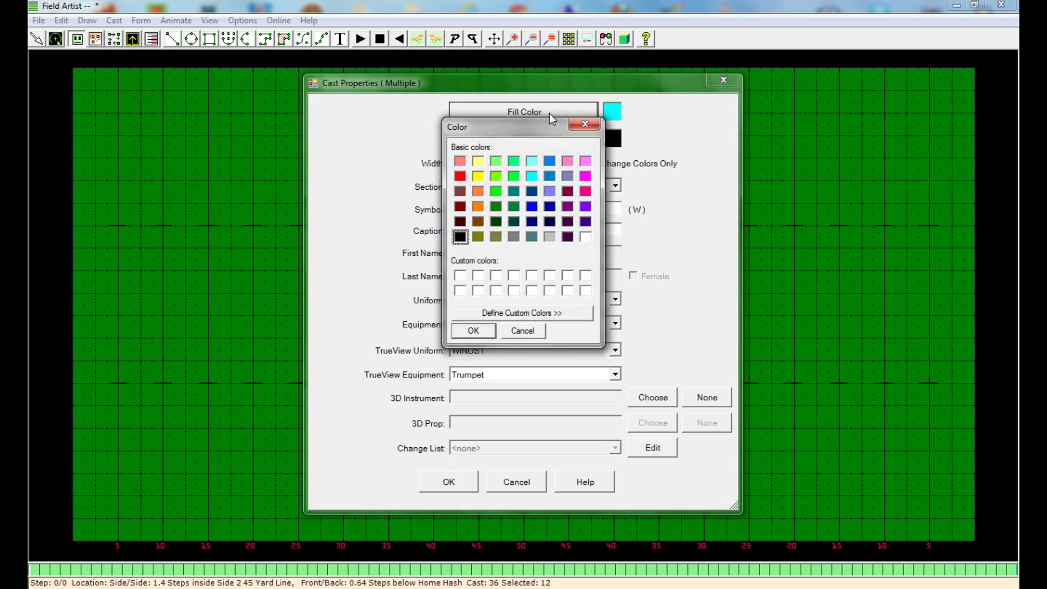
{"action": "left_click", "coordinate": [585, 161]}
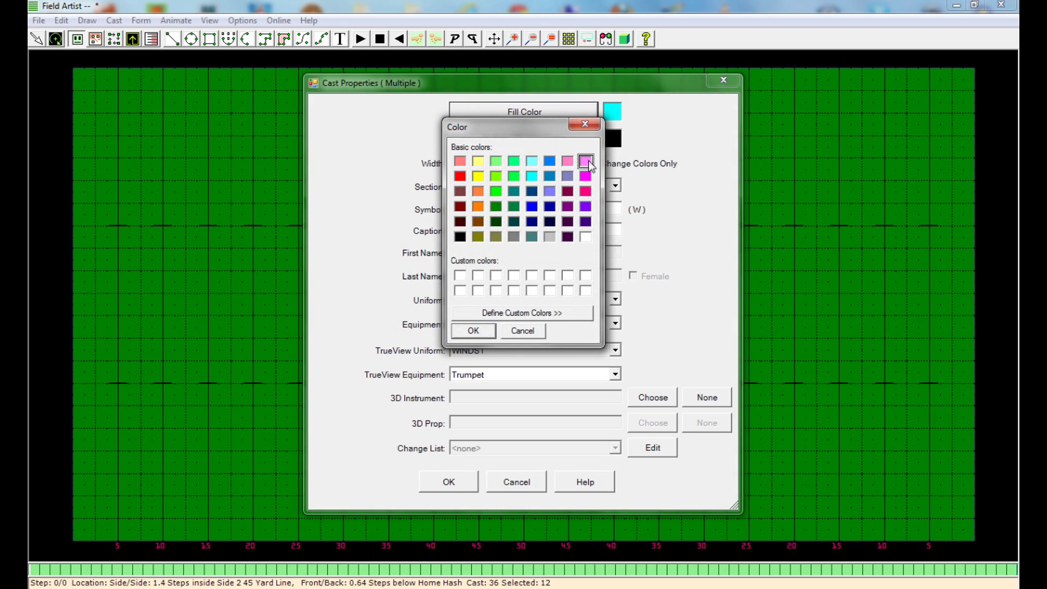
{"action": "left_click", "coordinate": [473, 330]}
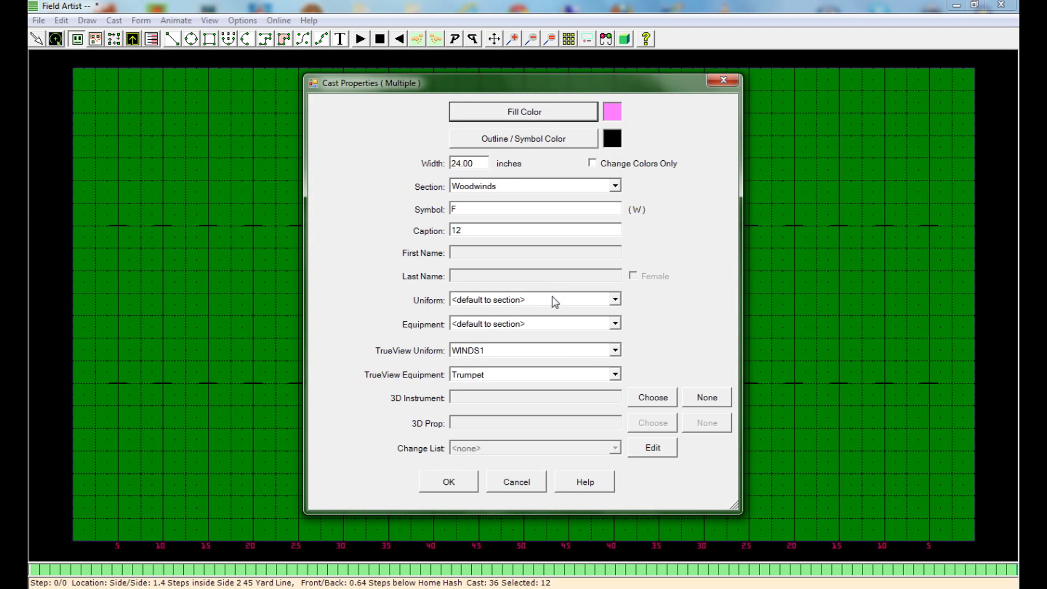
Assign the Flute BD uniform and Flute TrueView equipment to the front row and apply the properties
{"action": "left_click", "coordinate": [517, 301]}
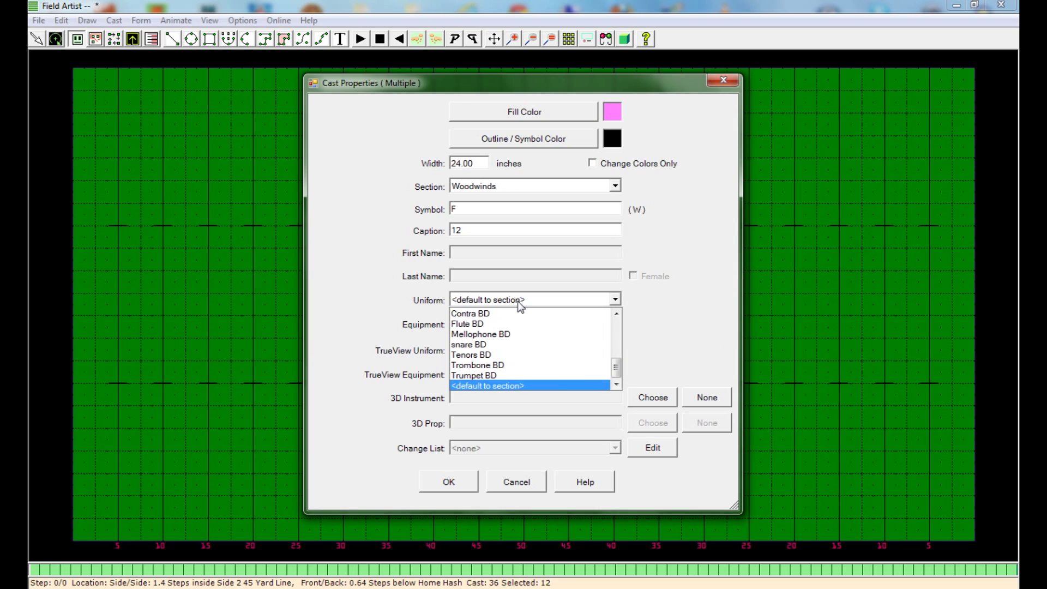
{"action": "left_click_drag", "start_coordinate": [617, 371], "coordinate": [617, 327]}
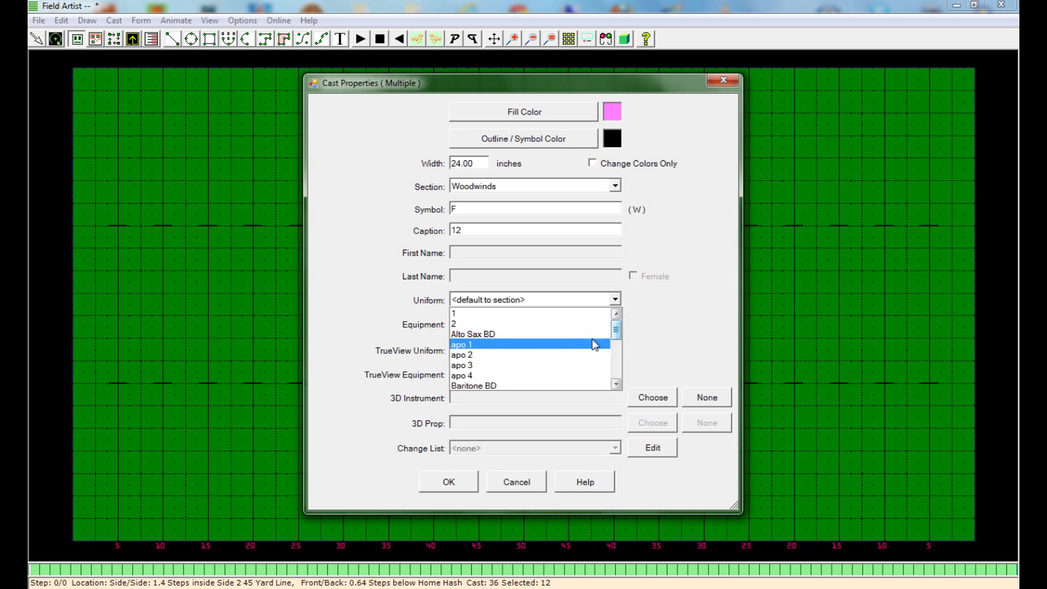
{"action": "left_click_drag", "start_coordinate": [615, 330], "coordinate": [620, 390]}
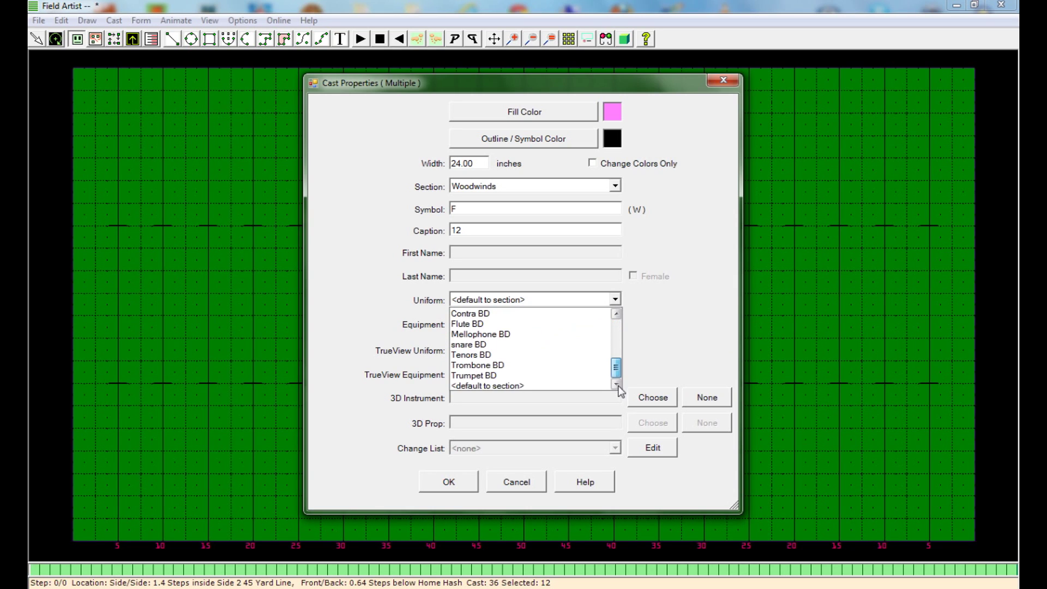
{"action": "left_click", "coordinate": [507, 324]}
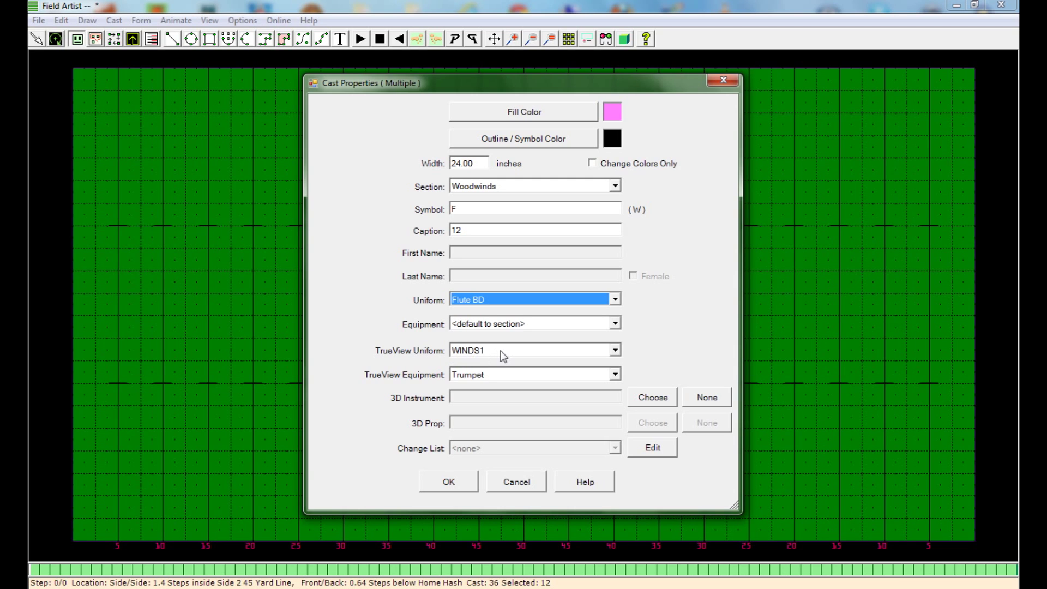
{"action": "left_click", "coordinate": [473, 377]}
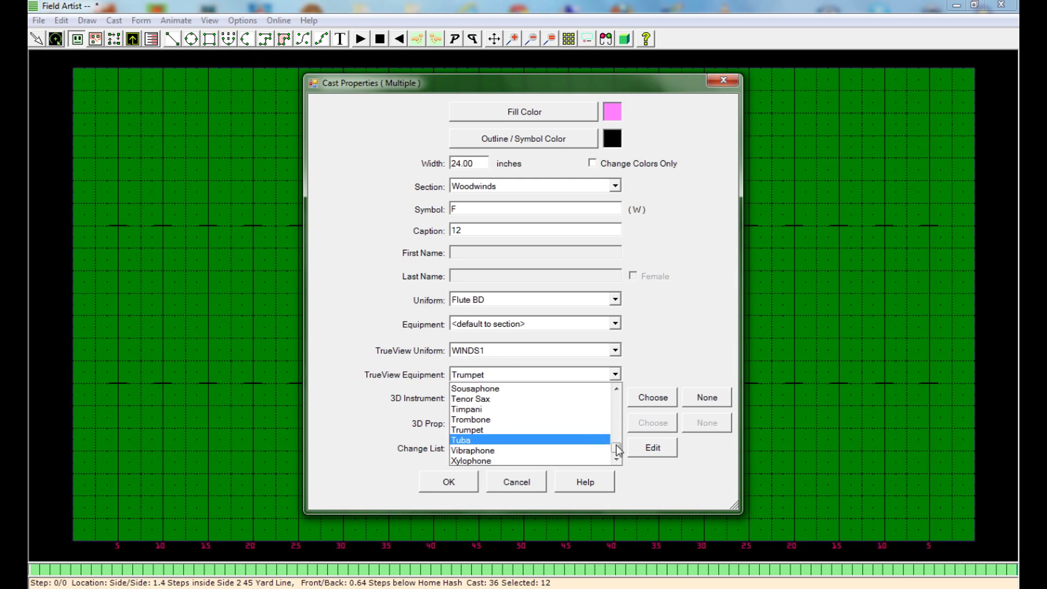
{"action": "left_click_drag", "start_coordinate": [617, 451], "coordinate": [616, 436]}
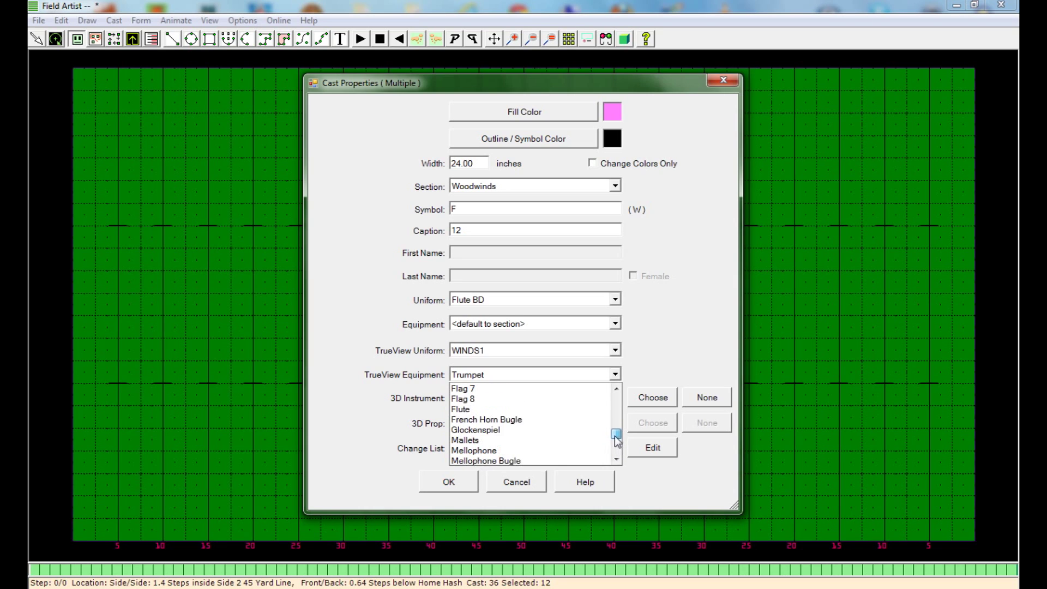
{"action": "left_click", "coordinate": [544, 408]}
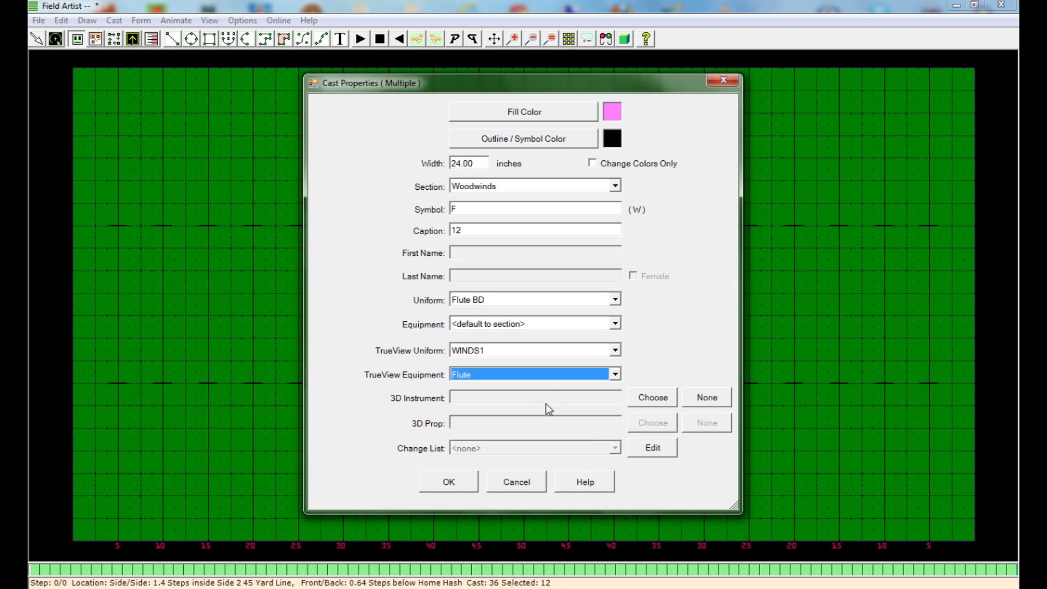
{"action": "left_click", "coordinate": [449, 481]}
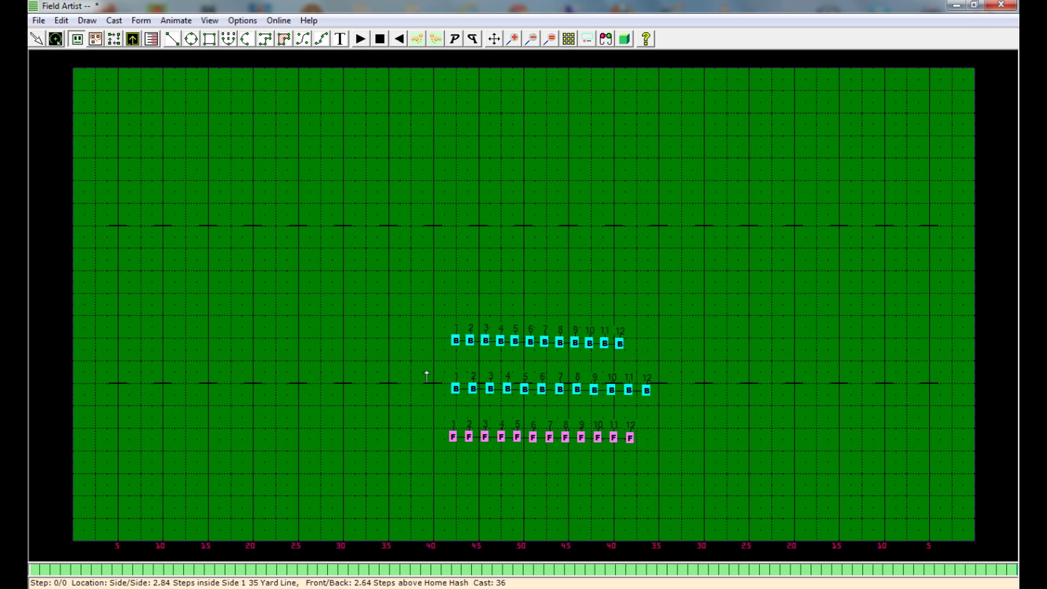
Select the 12 cast members in the middle row and give them the symbol M and a blue fill color
{"action": "left_click_drag", "start_coordinate": [404, 367], "coordinate": [695, 402]}
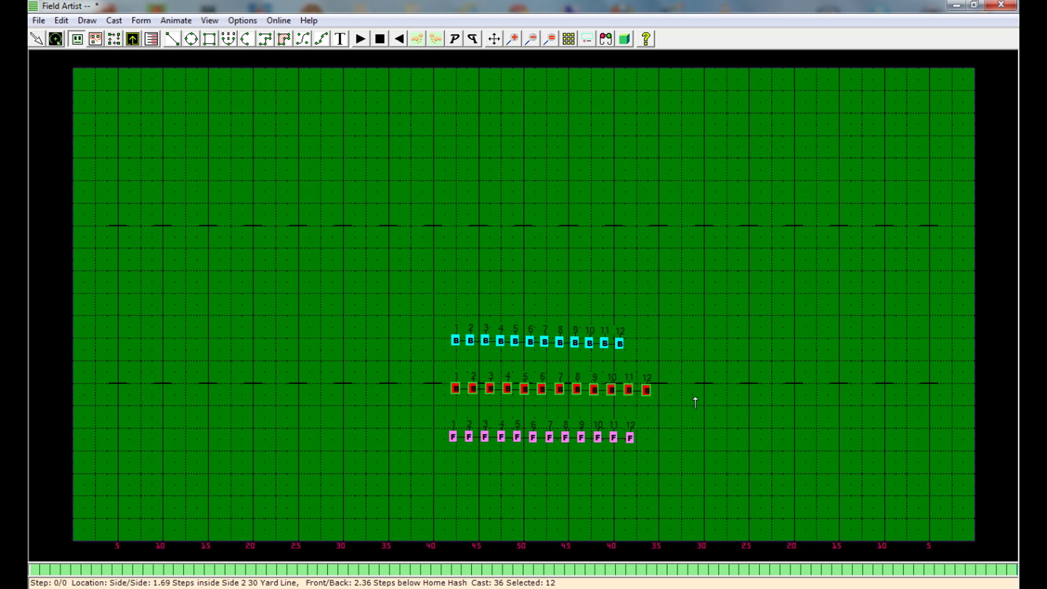
{"action": "double_click", "coordinate": [646, 389]}
{"action": "left_click", "coordinate": [470, 210]}
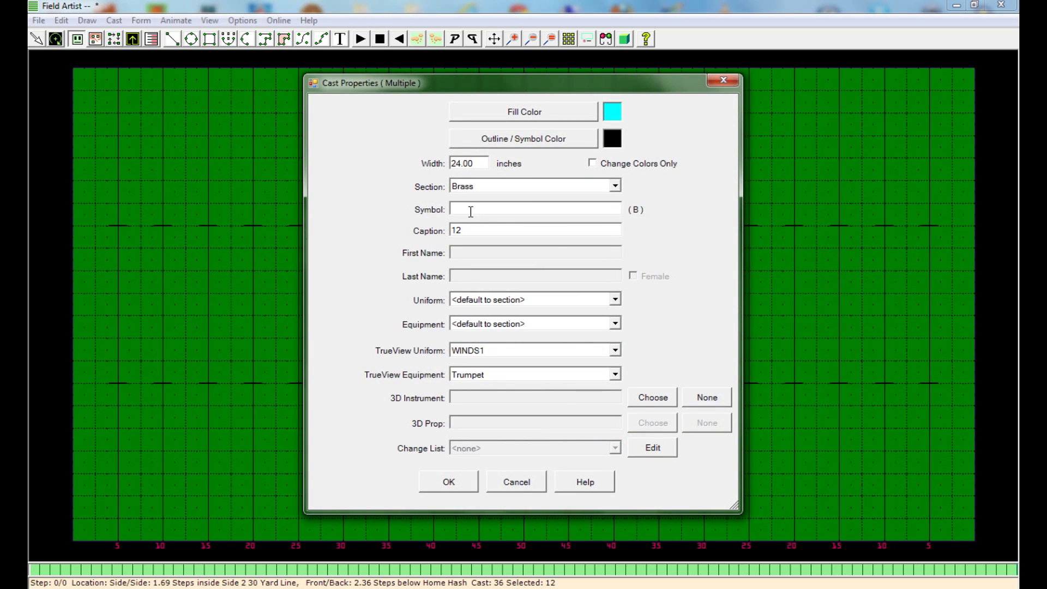
{"action": "left_click", "coordinate": [524, 112]}
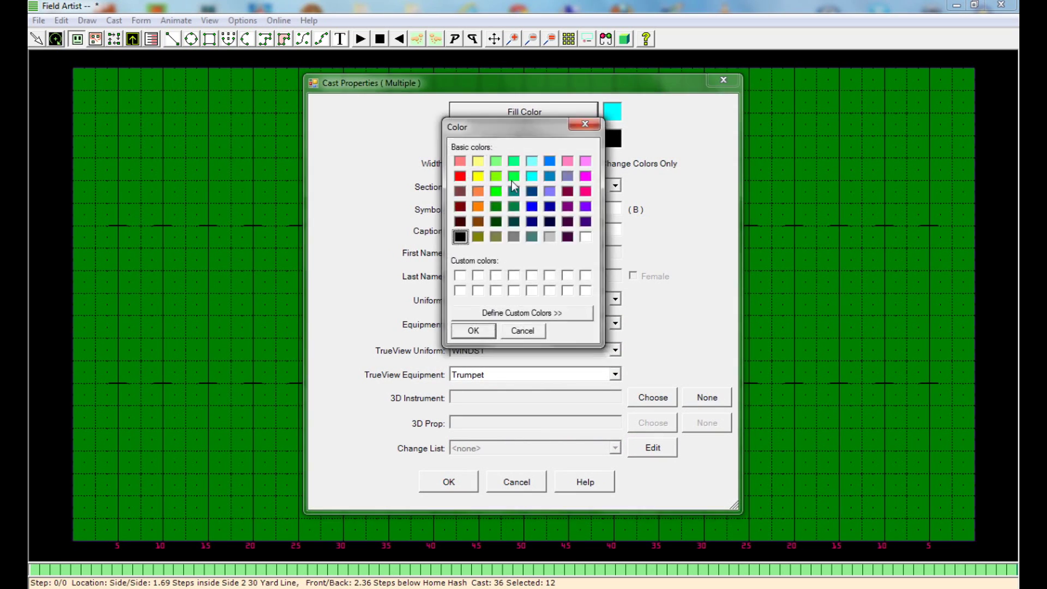
{"action": "left_click", "coordinate": [531, 206]}
{"action": "left_click", "coordinate": [474, 331]}
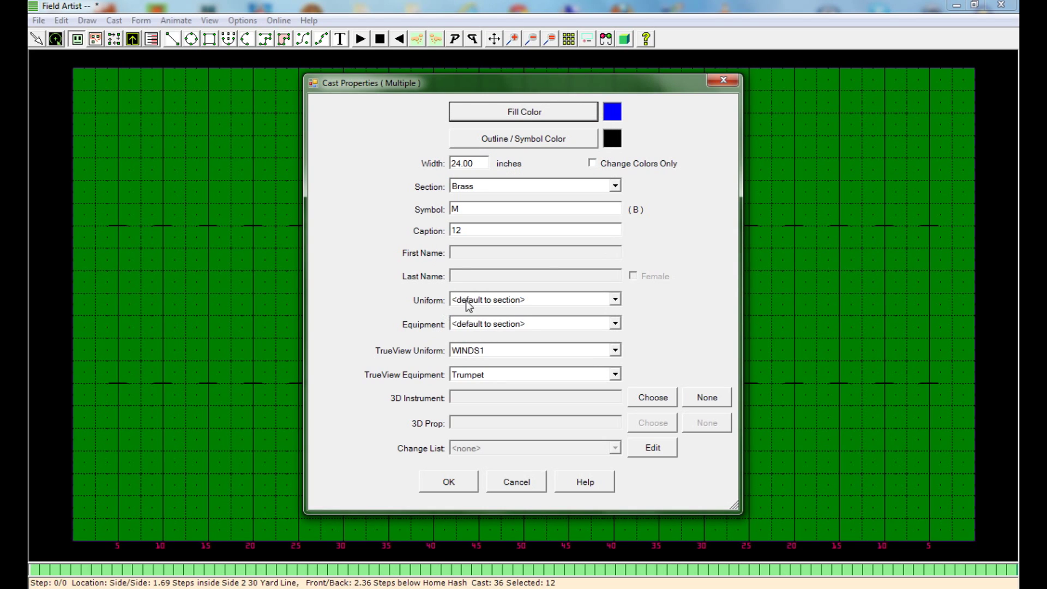
Assign the Mellophone BD uniform and Mellophone TrueView equipment to the middle row and apply the properties
{"action": "left_click", "coordinate": [487, 299]}
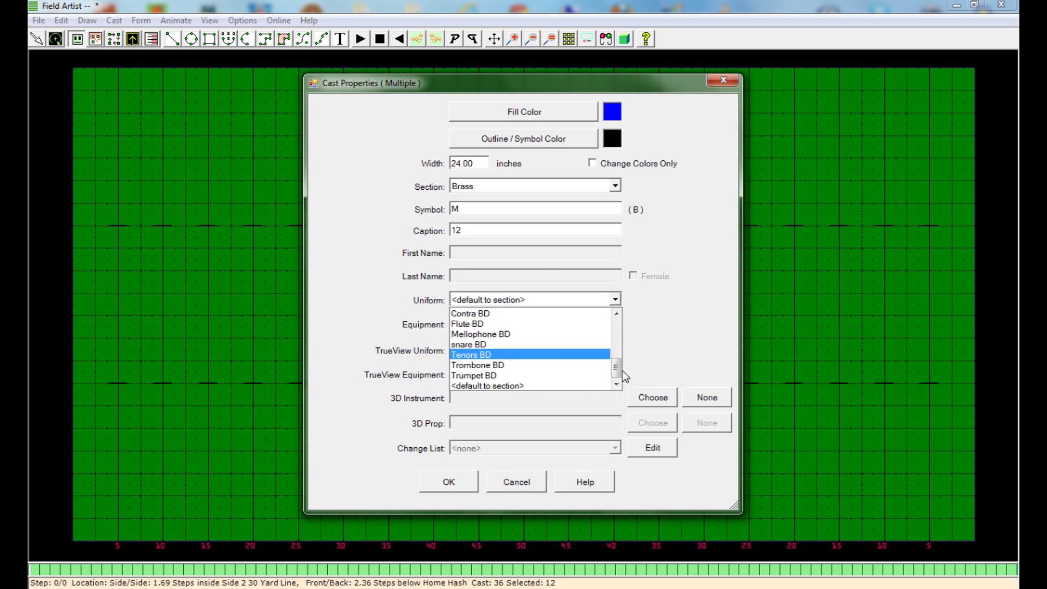
{"action": "left_click", "coordinate": [552, 334]}
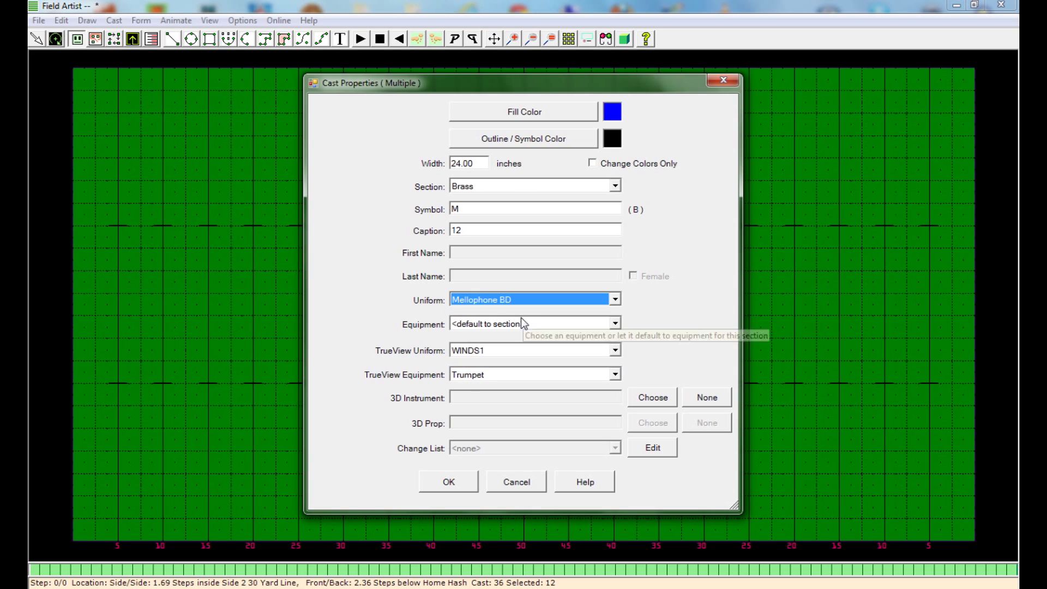
{"action": "left_click", "coordinate": [489, 374]}
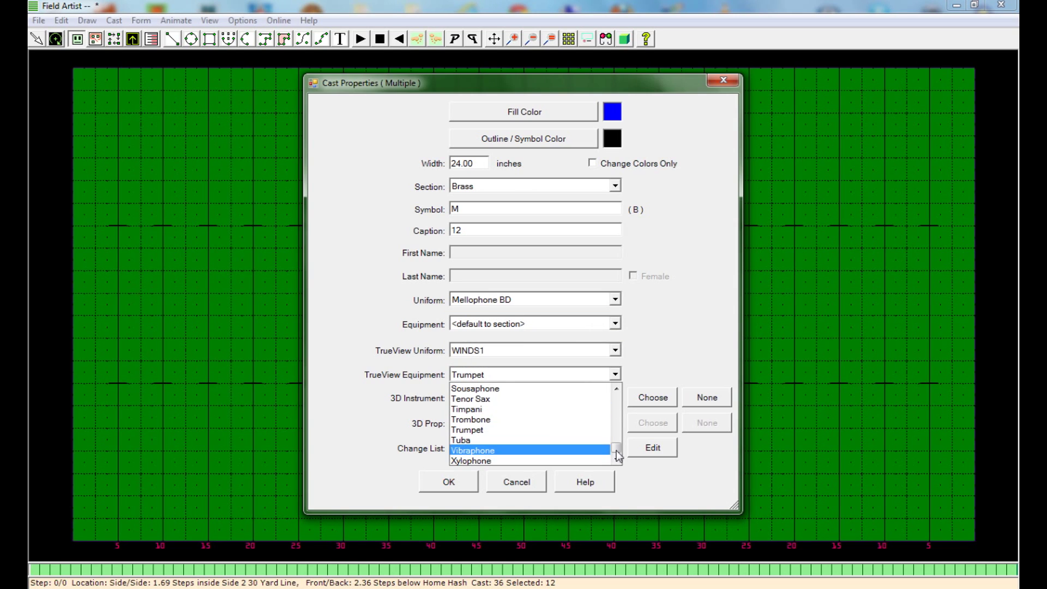
{"action": "scroll", "coordinate": [616, 448], "scroll_direction": "up", "scroll_amount": 2}
{"action": "scroll", "coordinate": [615, 448], "scroll_direction": "up", "scroll_amount": 2}
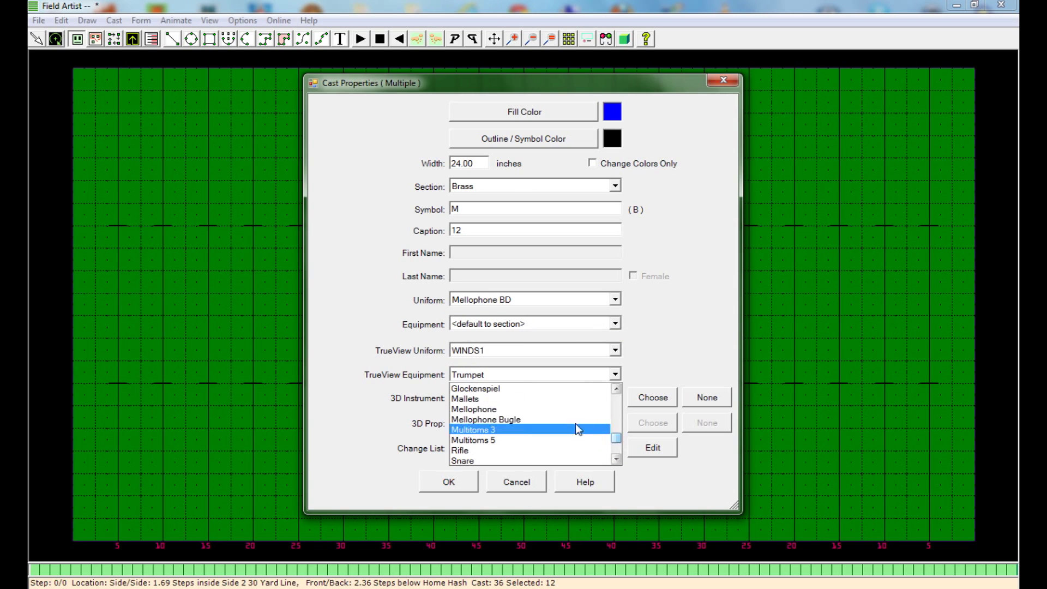
{"action": "left_click", "coordinate": [567, 408]}
{"action": "left_click", "coordinate": [455, 484]}
Select the 12 cast members in the back row and give them the symbol T and a red fill color
{"action": "left_click_drag", "start_coordinate": [411, 311], "coordinate": [653, 366]}
{"action": "double_click", "coordinate": [668, 372]}
{"action": "left_click", "coordinate": [465, 209]}
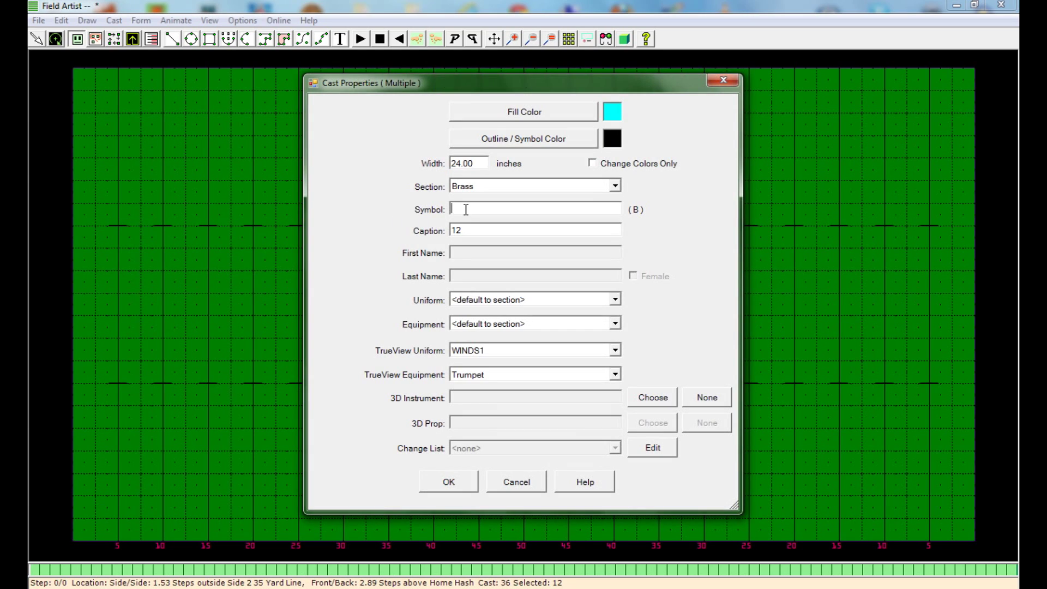
{"action": "type", "text": "T"}
{"action": "left_click", "coordinate": [532, 113]}
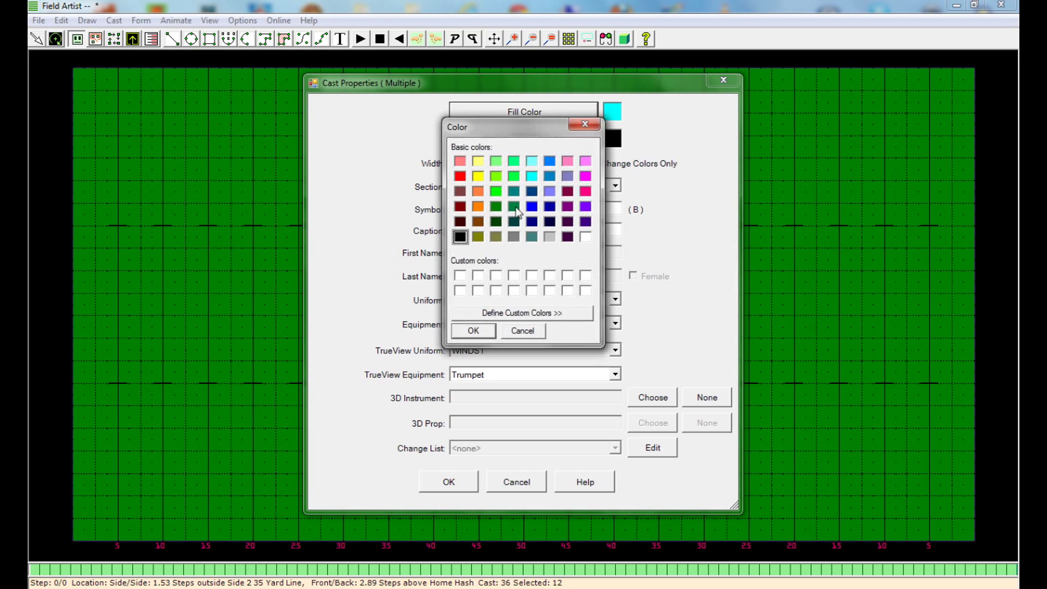
{"action": "left_click", "coordinate": [461, 176]}
{"action": "left_click", "coordinate": [473, 330]}
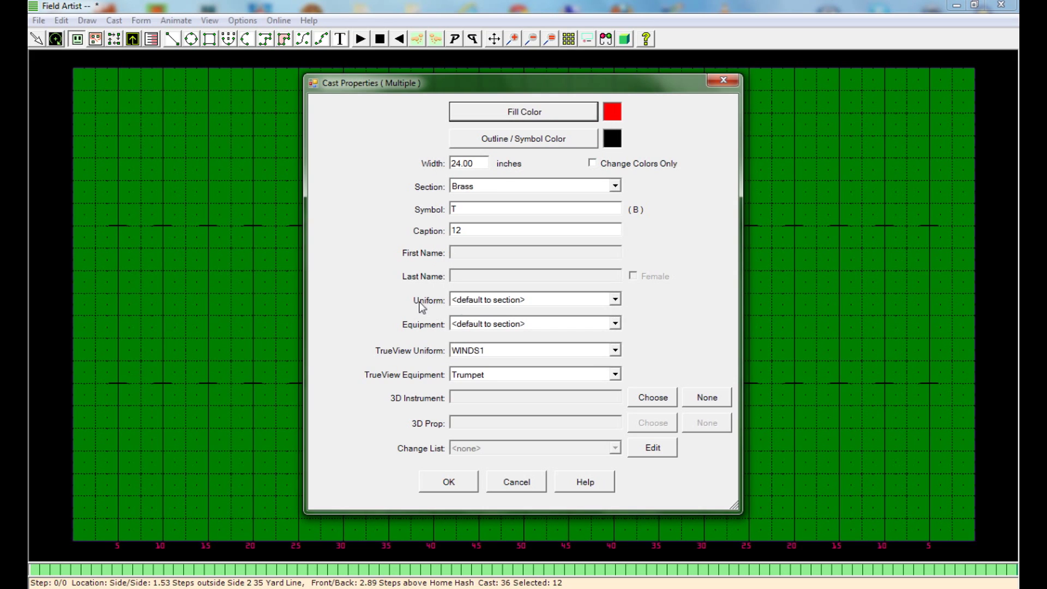
Assign the Trumpet BD uniform to the back row, apply the properties, and clear the selection
{"action": "left_click", "coordinate": [477, 305]}
{"action": "left_click_drag", "start_coordinate": [615, 367], "coordinate": [623, 379]}
{"action": "left_click", "coordinate": [577, 375]}
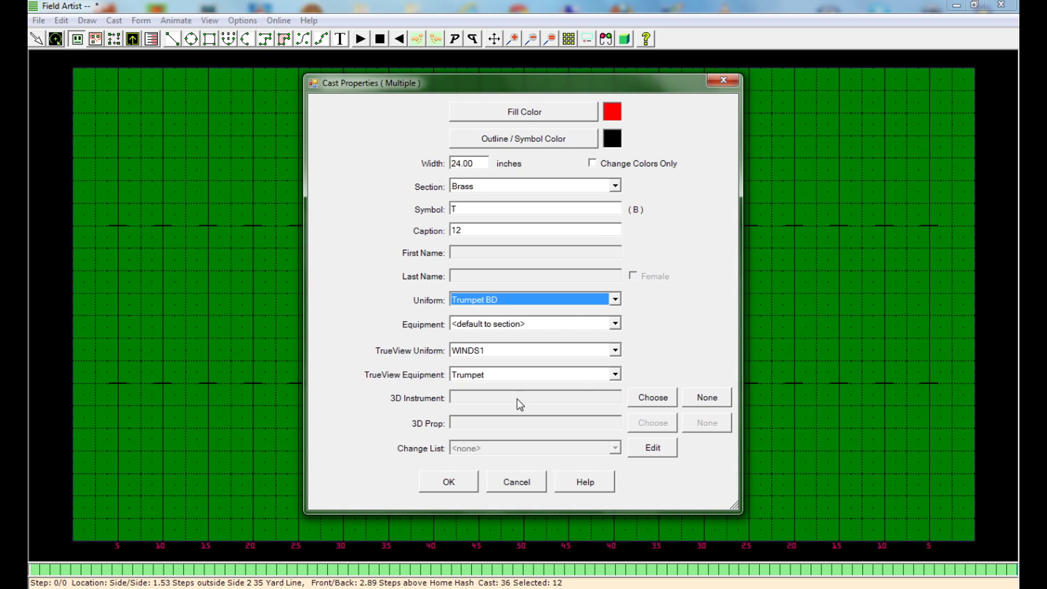
{"action": "left_click", "coordinate": [433, 488]}
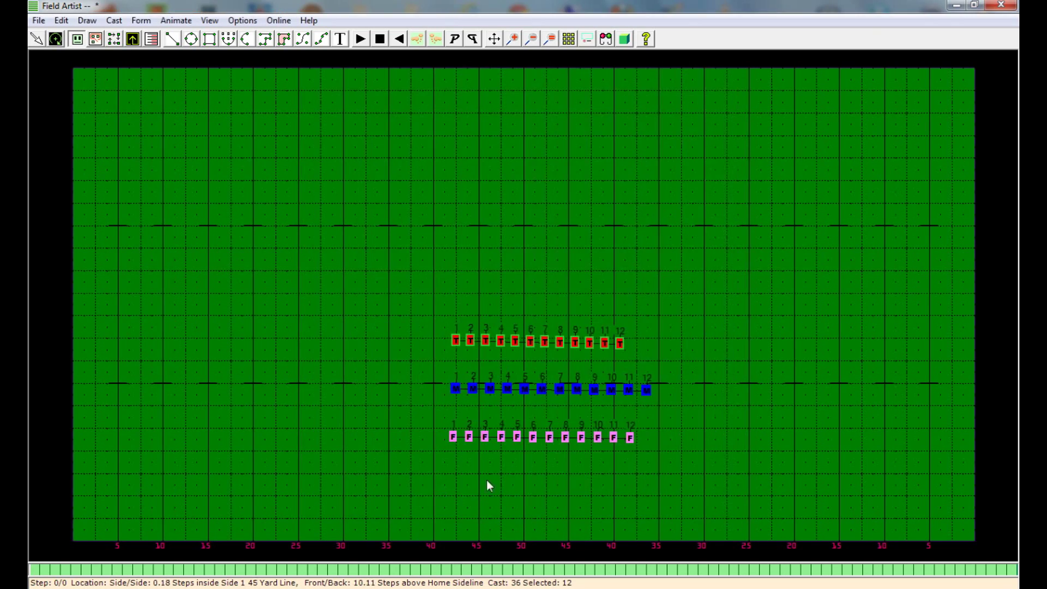
{"action": "left_click", "coordinate": [526, 289]}
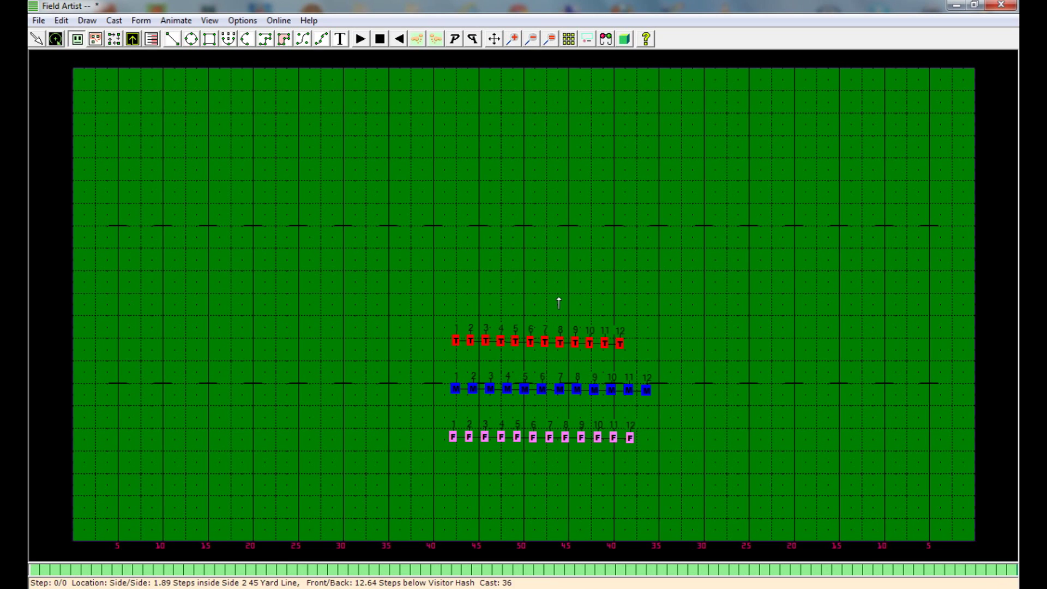
Show the field in perspective view to examine the three rows of uniformed cast members
{"action": "left_click", "coordinate": [606, 39]}
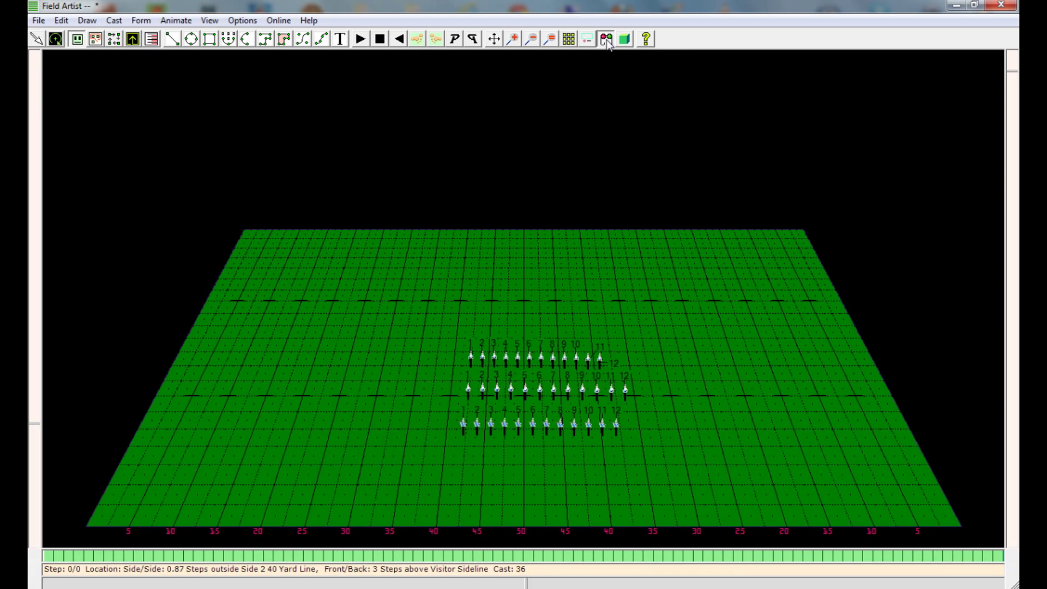
{"action": "left_click", "coordinate": [586, 198]}
{"action": "left_click", "coordinate": [586, 203]}
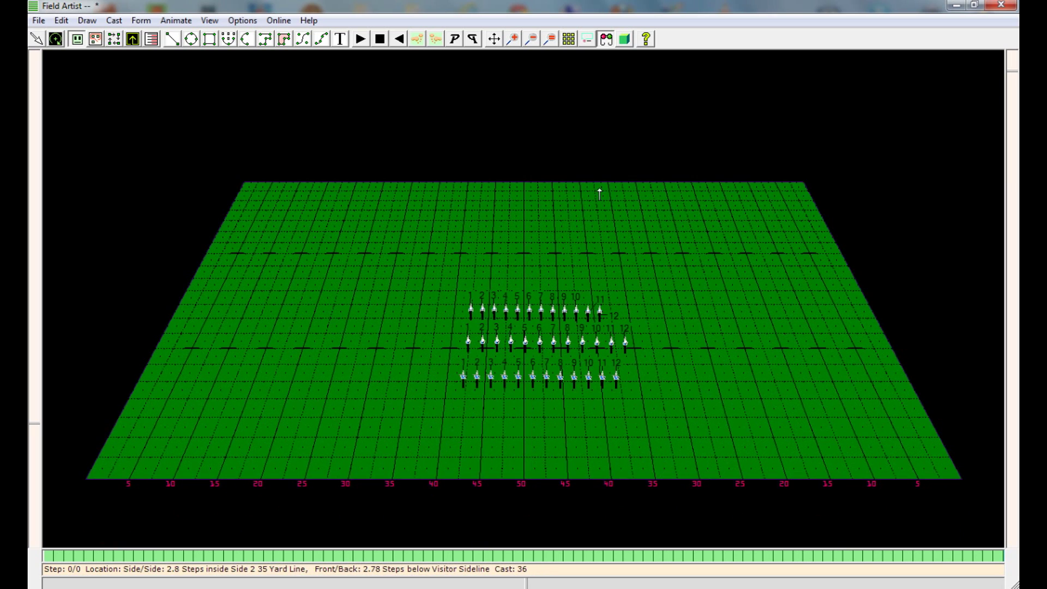
Show the field in the realistic 3D view, examine the uniformed rows up close, and return to the 2D field view
{"action": "left_click", "coordinate": [626, 39]}
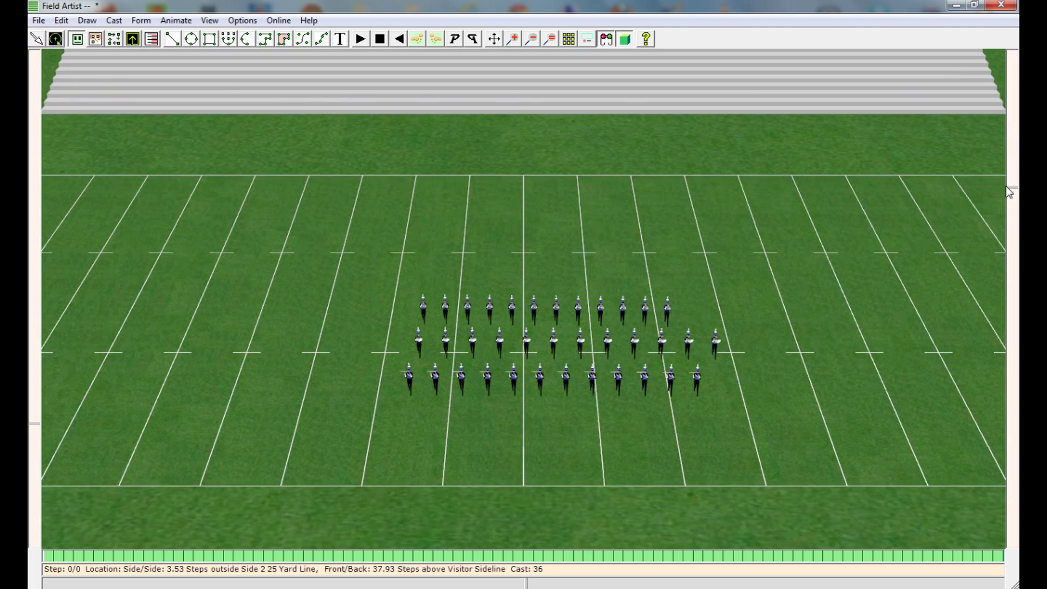
{"action": "left_click_drag", "start_coordinate": [59, 451], "coordinate": [70, 508]}
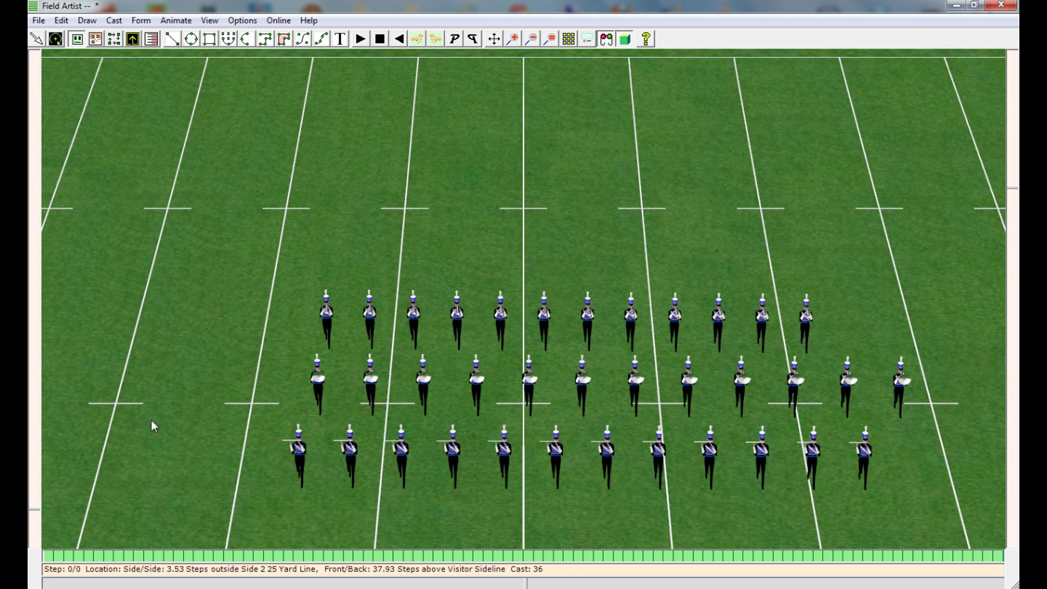
{"action": "left_click_drag", "start_coordinate": [35, 513], "coordinate": [31, 428]}
{"action": "left_click", "coordinate": [606, 39]}
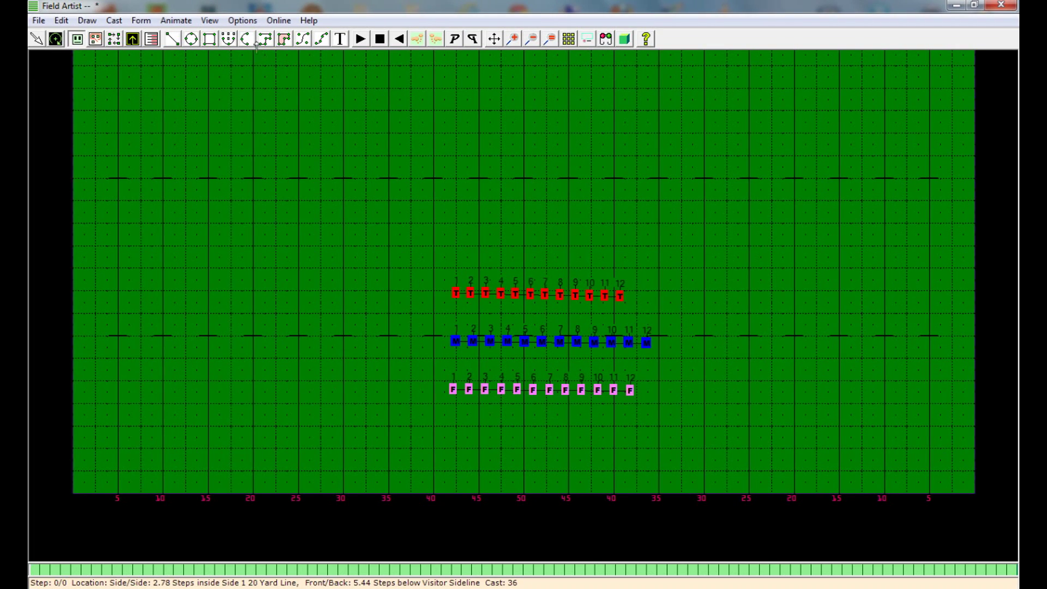
Set the cast caption connector length to 16 in the view options
{"action": "left_click", "coordinate": [242, 22]}
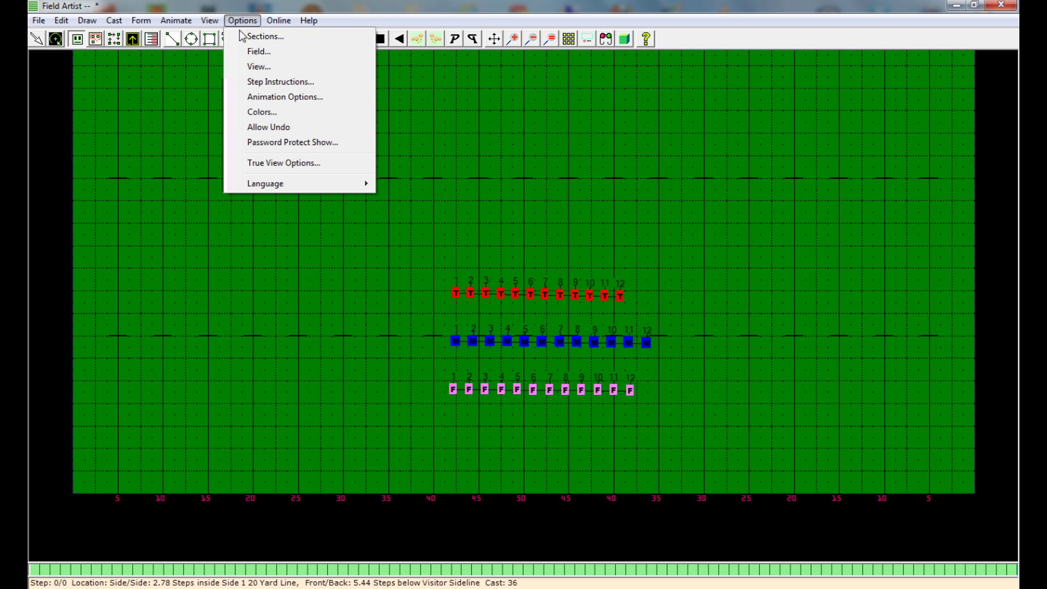
{"action": "left_click", "coordinate": [259, 67]}
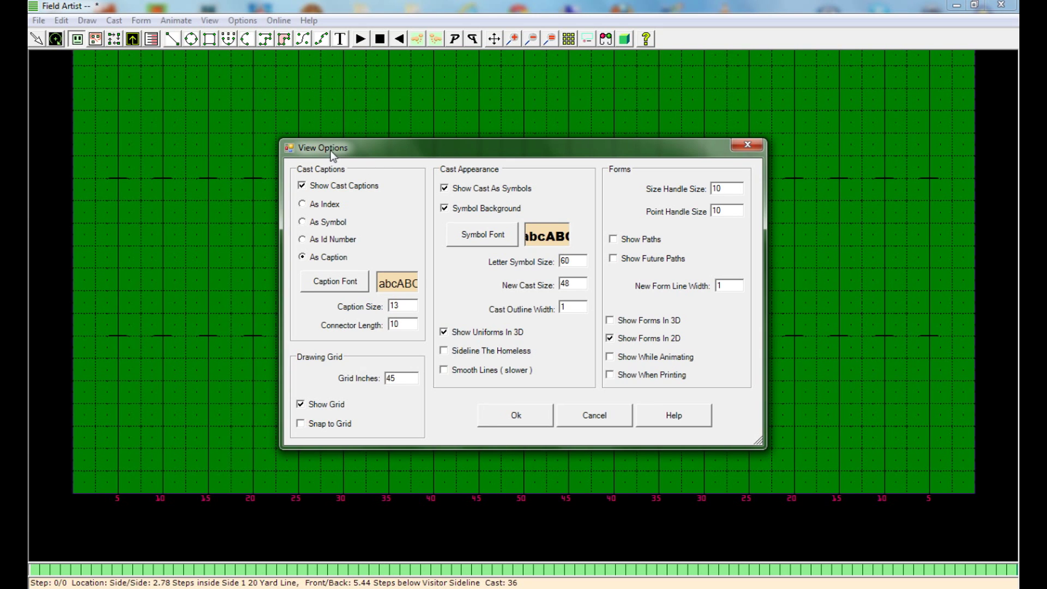
{"action": "left_click_drag", "start_coordinate": [329, 150], "coordinate": [640, 166]}
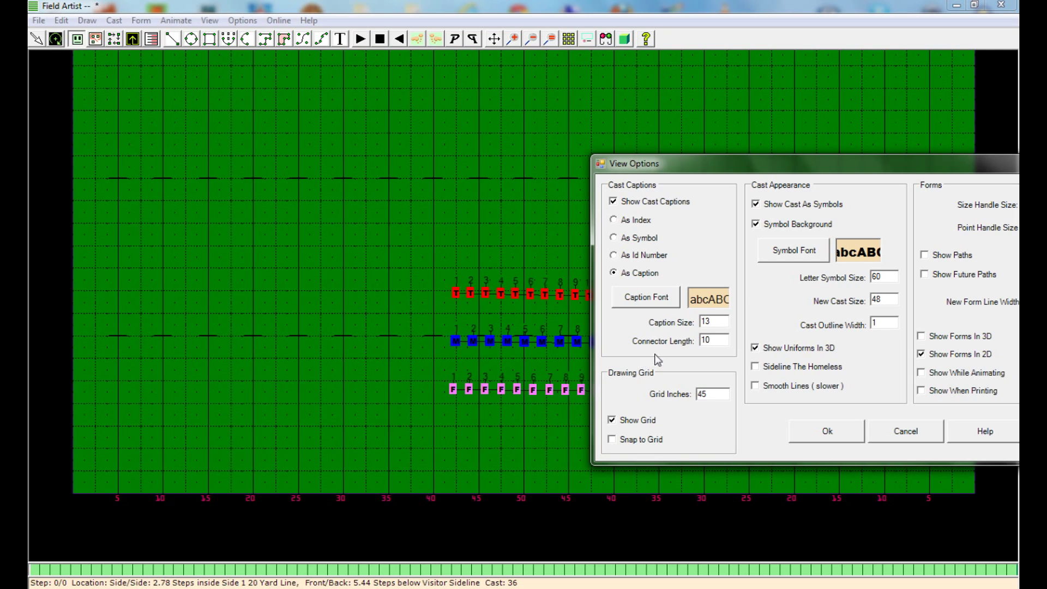
{"action": "left_click_drag", "start_coordinate": [729, 340], "coordinate": [672, 342]}
{"action": "type", "text": "16"}
{"action": "left_click", "coordinate": [829, 432]}
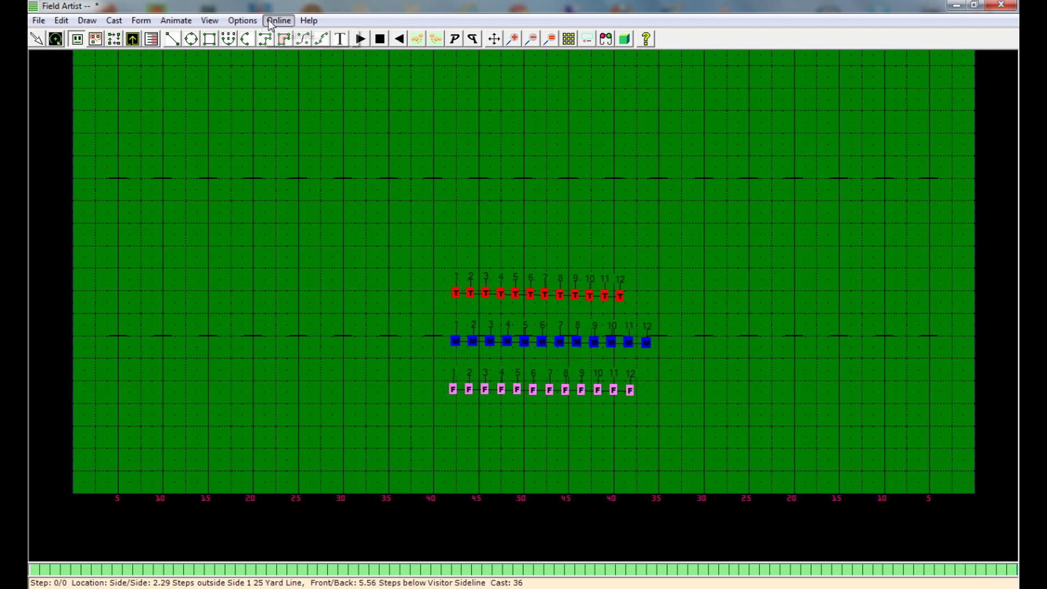
Set the cast caption connector length to 6 in the view options
{"action": "left_click", "coordinate": [250, 21]}
{"action": "left_click", "coordinate": [256, 67]}
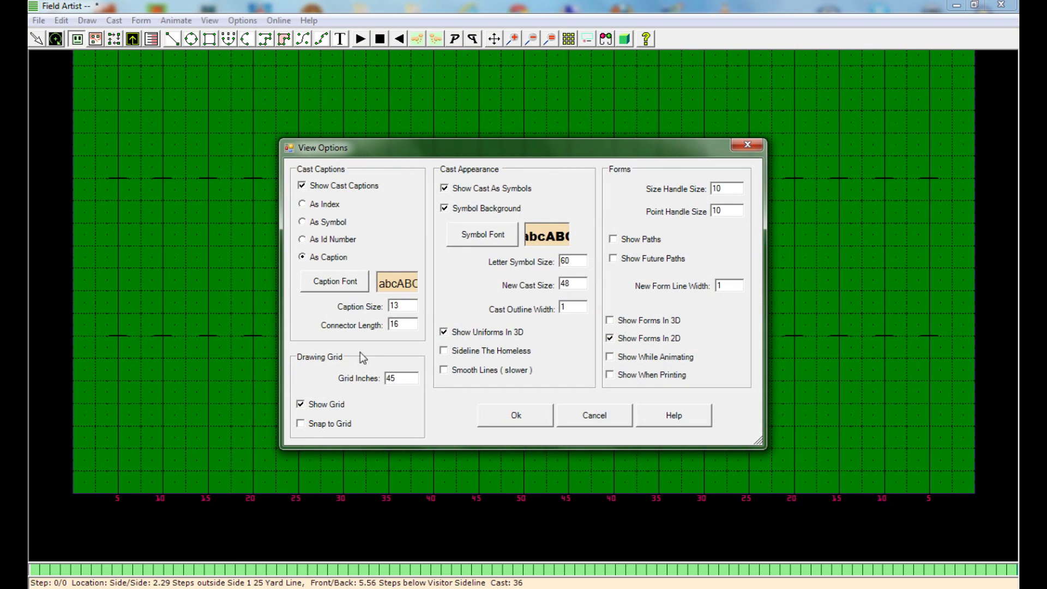
{"action": "double_click", "coordinate": [404, 326]}
{"action": "type", "text": "6"}
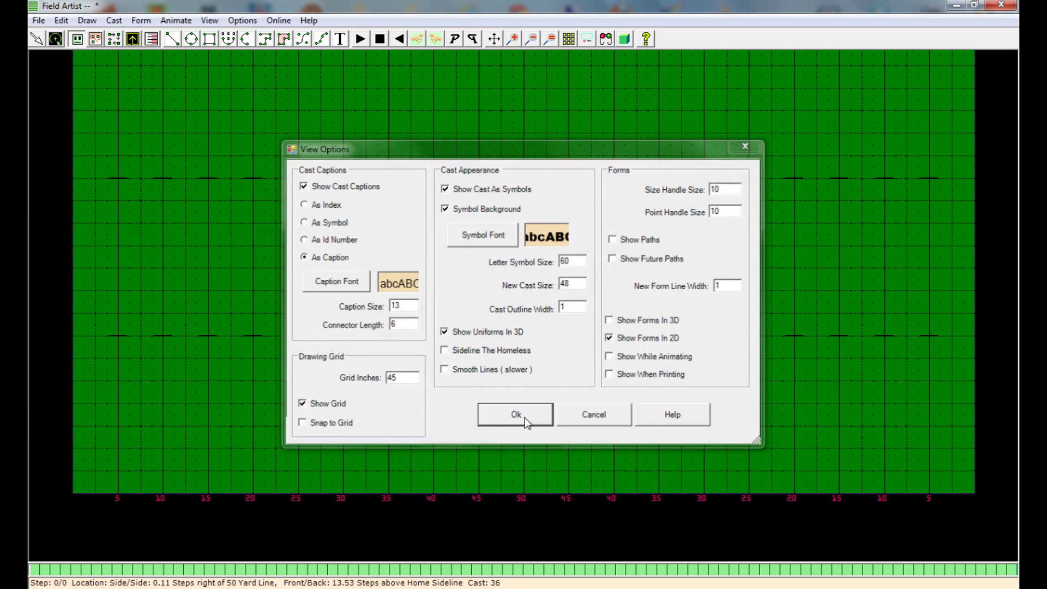
{"action": "left_click", "coordinate": [525, 417]}
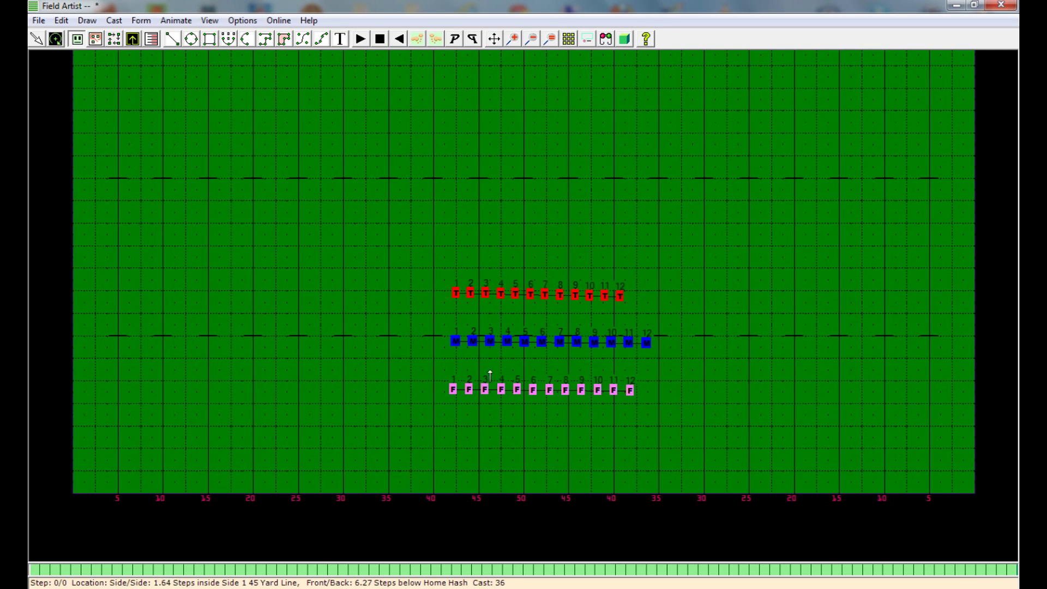
Using Forms Select, move the form holding the middle M row up to just in front of the T row
{"action": "right_click", "coordinate": [487, 314]}
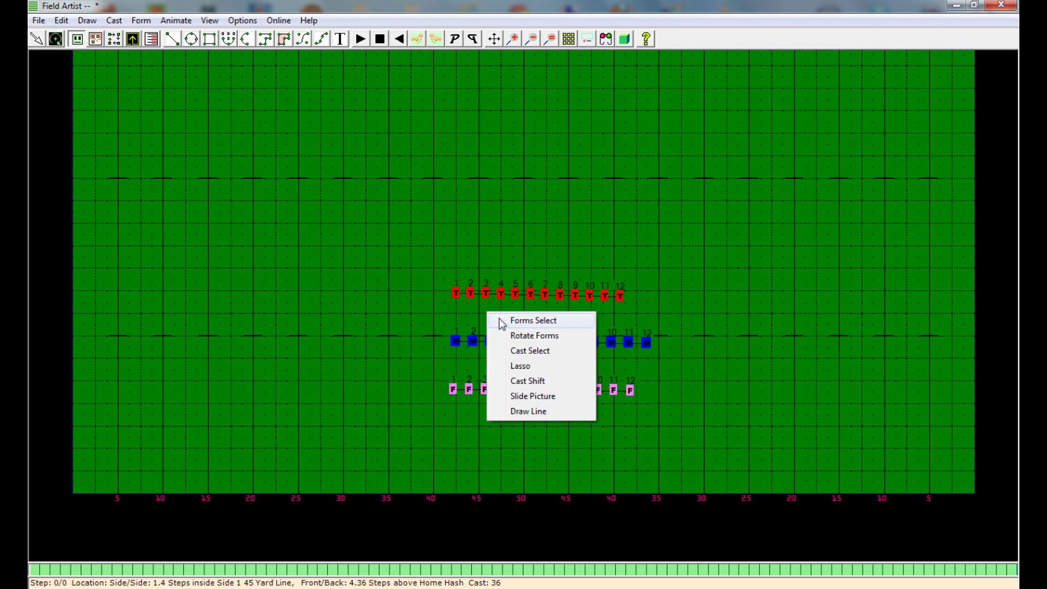
{"action": "left_click", "coordinate": [499, 321]}
{"action": "left_click", "coordinate": [504, 341]}
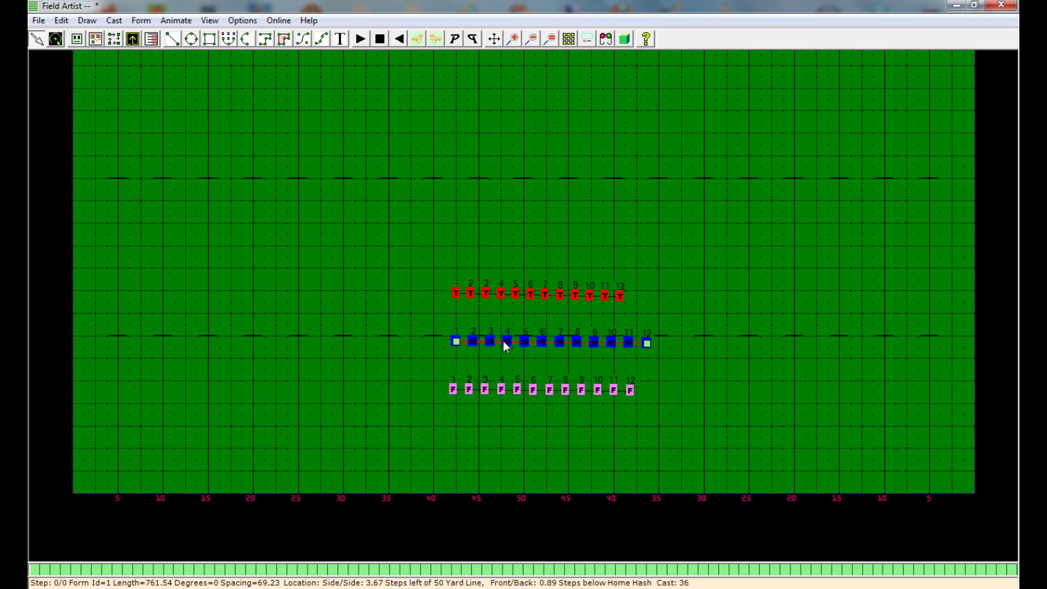
{"action": "left_click", "coordinate": [484, 318]}
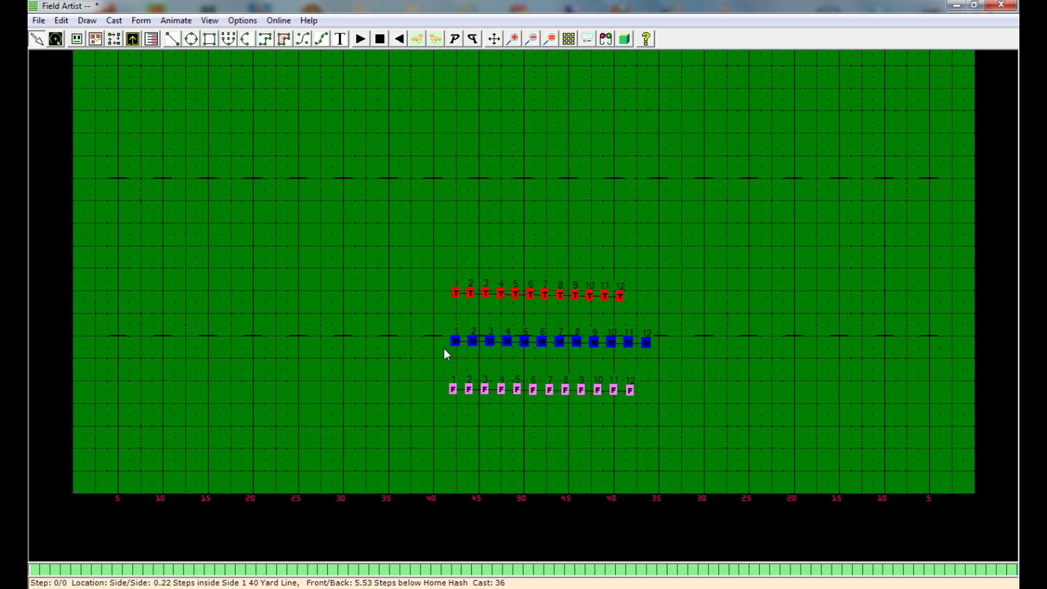
{"action": "left_click_drag", "start_coordinate": [495, 341], "coordinate": [495, 306]}
{"action": "left_click", "coordinate": [480, 344]}
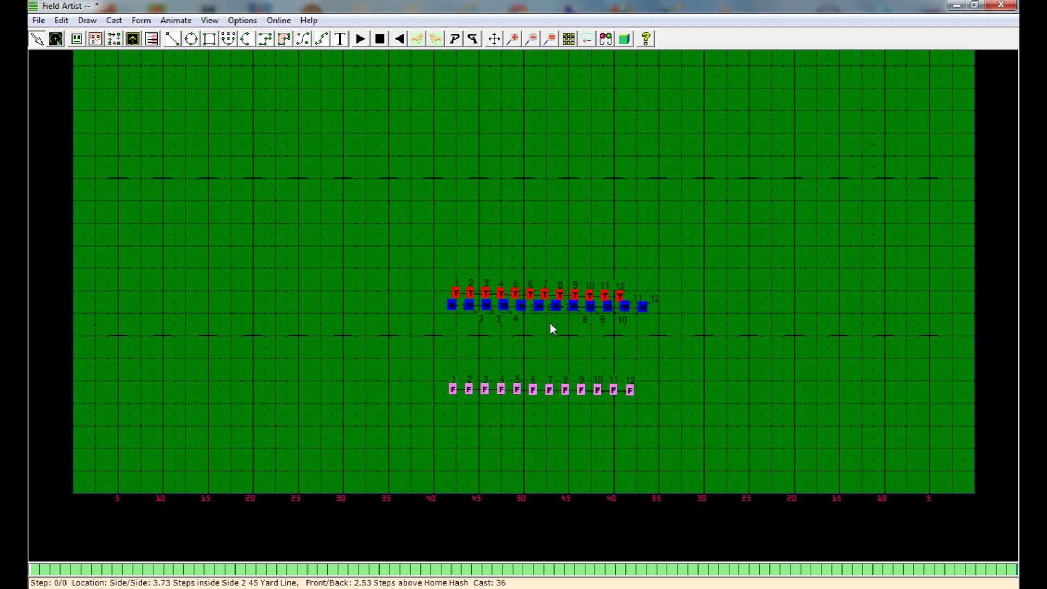
{"action": "left_click", "coordinate": [537, 309]}
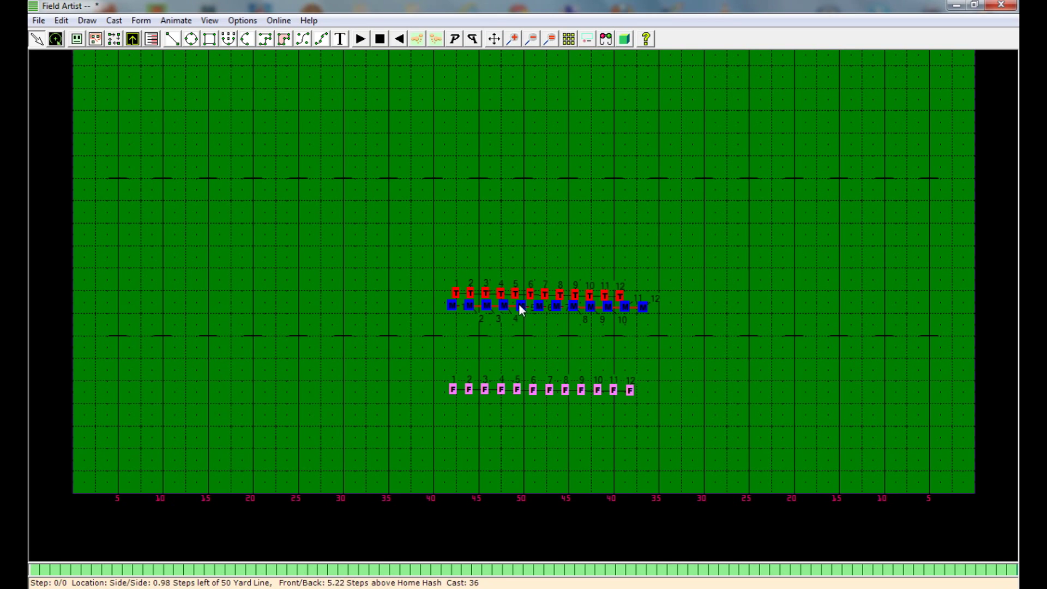
Select the 12 cast members in the M row with Cast Select, shift their captions below the symbols, and clear the selection
{"action": "right_click", "coordinate": [320, 314]}
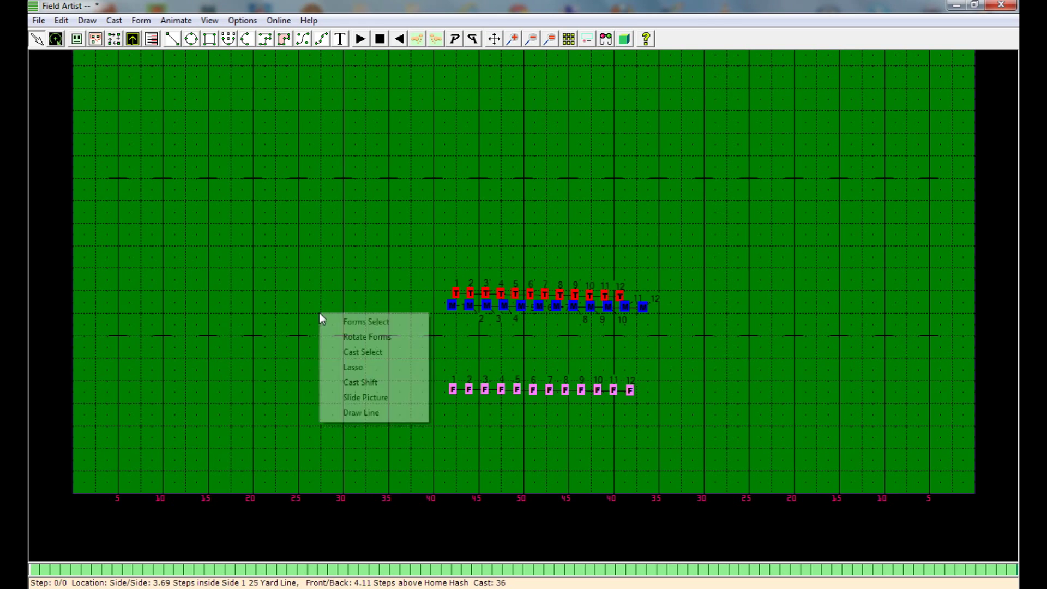
{"action": "left_click", "coordinate": [363, 353]}
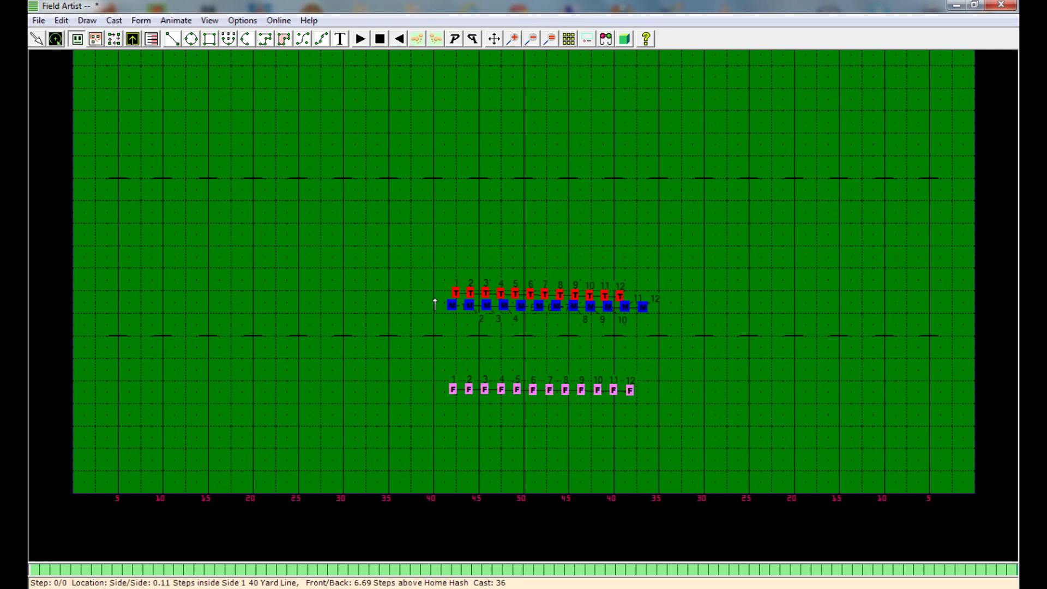
{"action": "left_click_drag", "start_coordinate": [484, 316], "coordinate": [698, 353]}
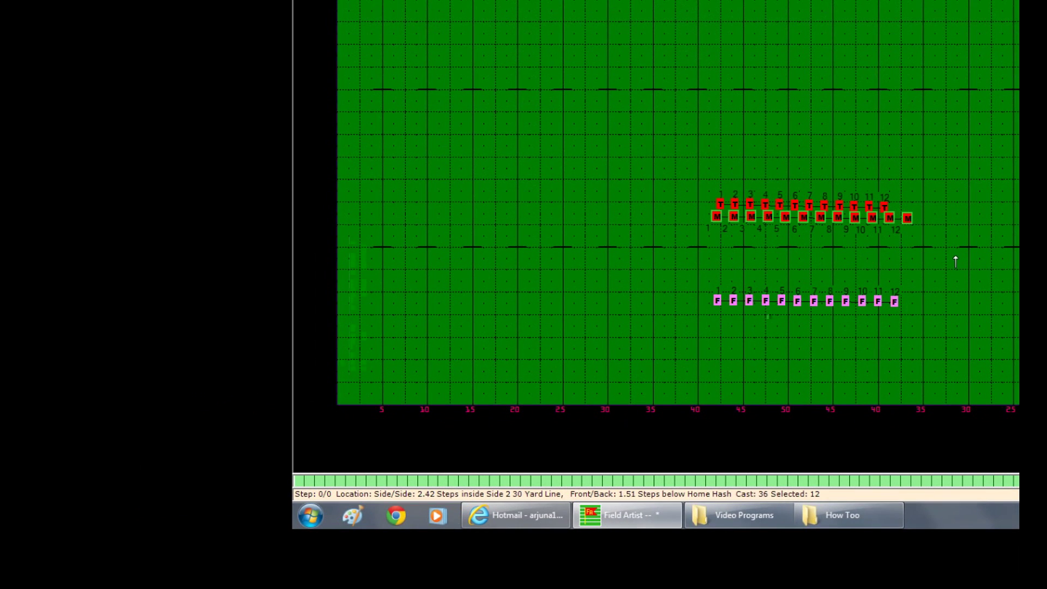
{"action": "left_click", "coordinate": [955, 262]}
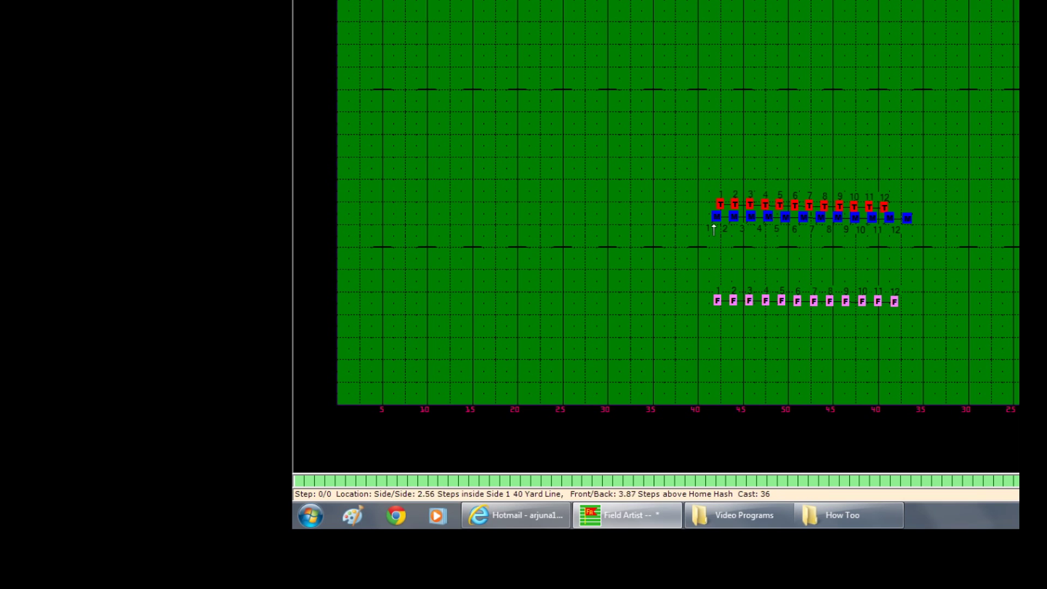
Select the first three cast members of the M row individually
{"action": "left_click", "coordinate": [715, 217]}
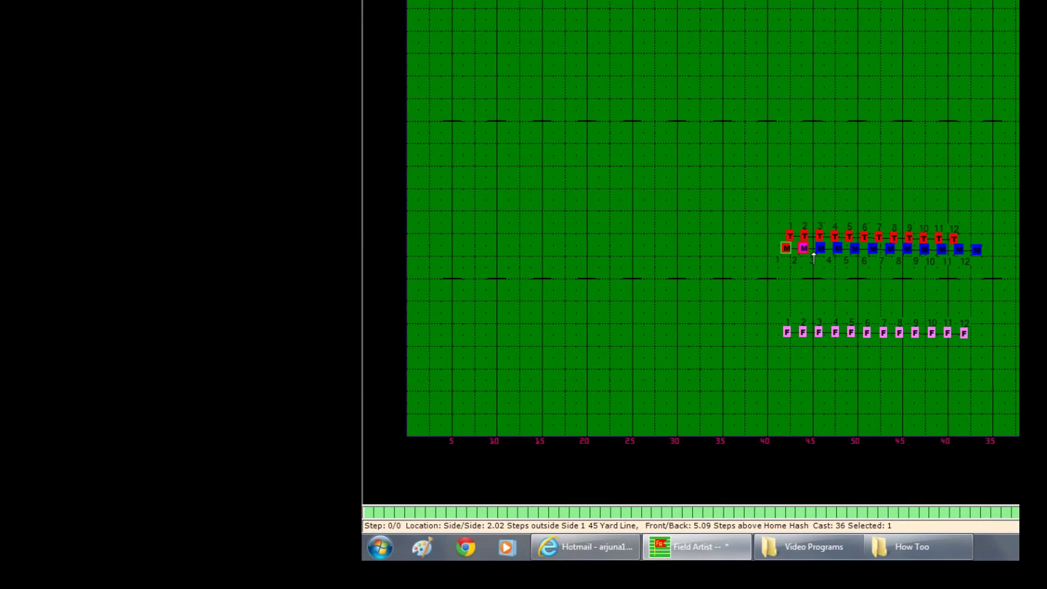
{"action": "left_click", "coordinate": [649, 206], "text": "ctrl"}
{"action": "left_click", "coordinate": [800, 244], "text": "ctrl"}
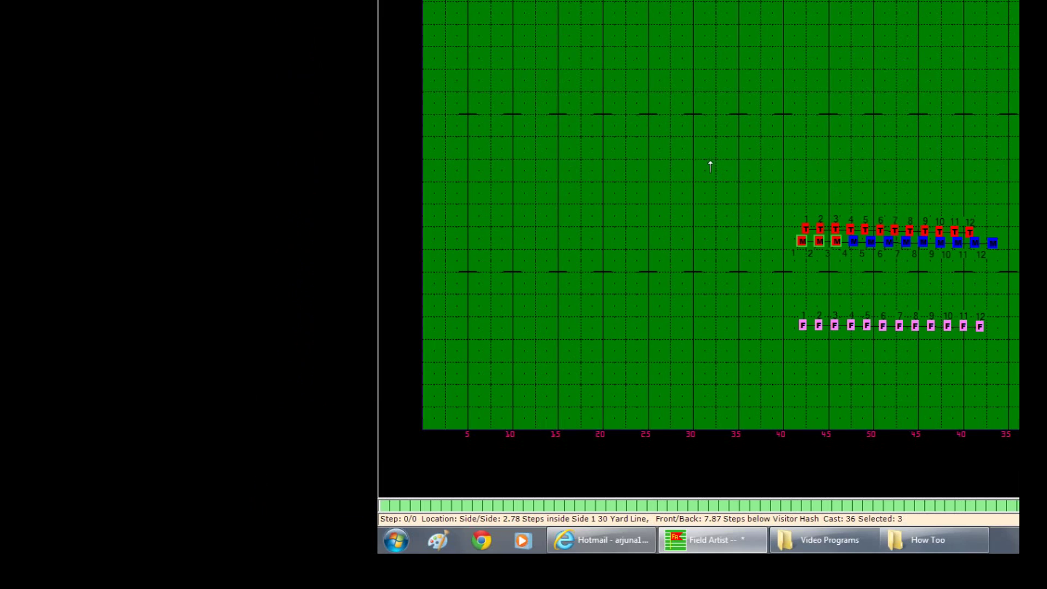
Shift the captions of all 36 cast members together, place the T row's captions back above its symbols, and clear the selection
{"action": "left_click_drag", "start_coordinate": [586, 121], "coordinate": [999, 405]}
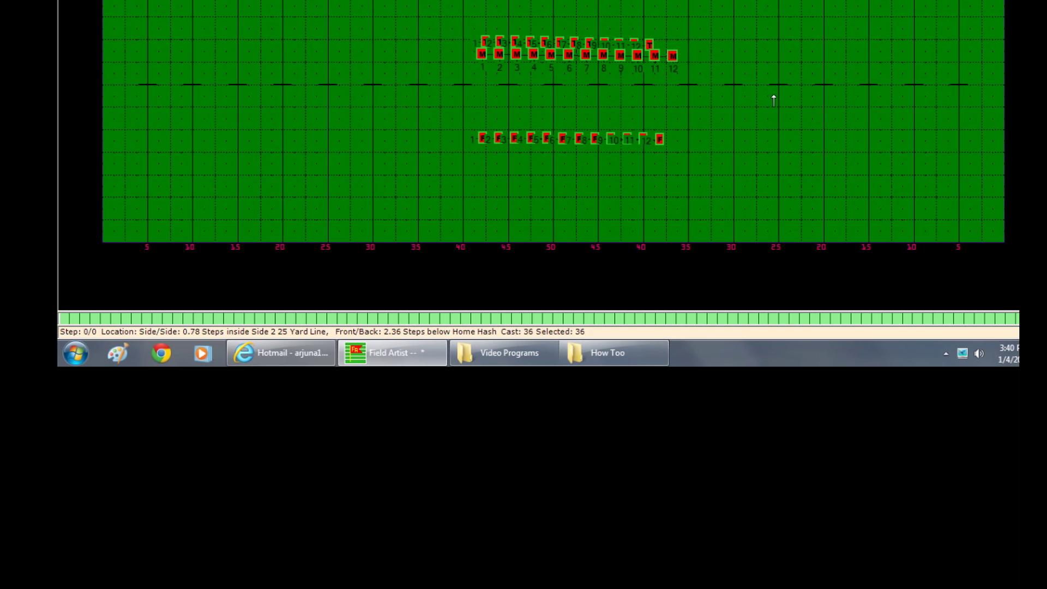
{"action": "left_click_drag", "start_coordinate": [439, 0], "coordinate": [662, 56]}
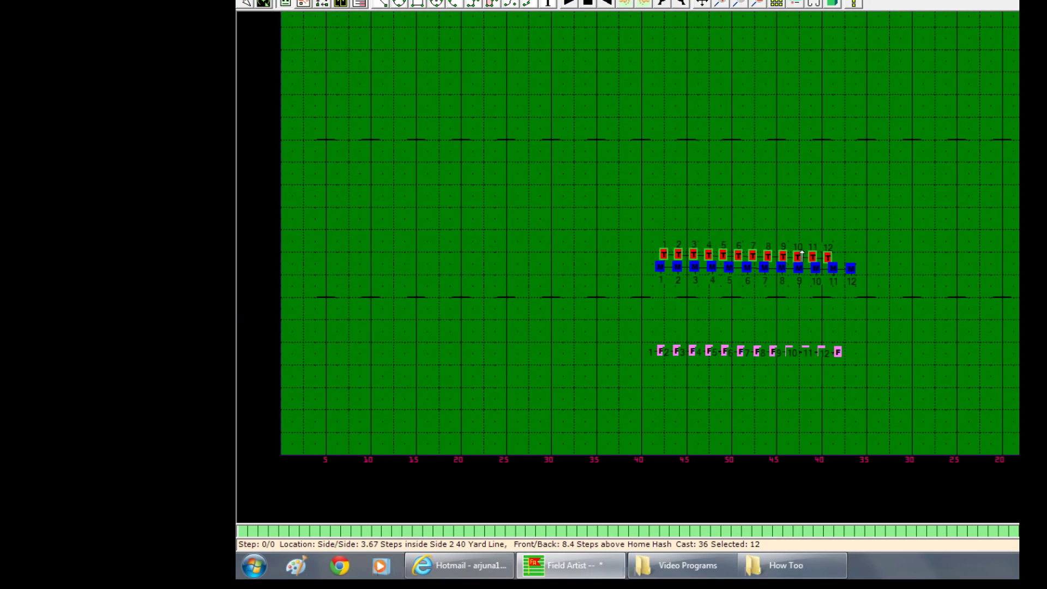
{"action": "left_click", "coordinate": [875, 211]}
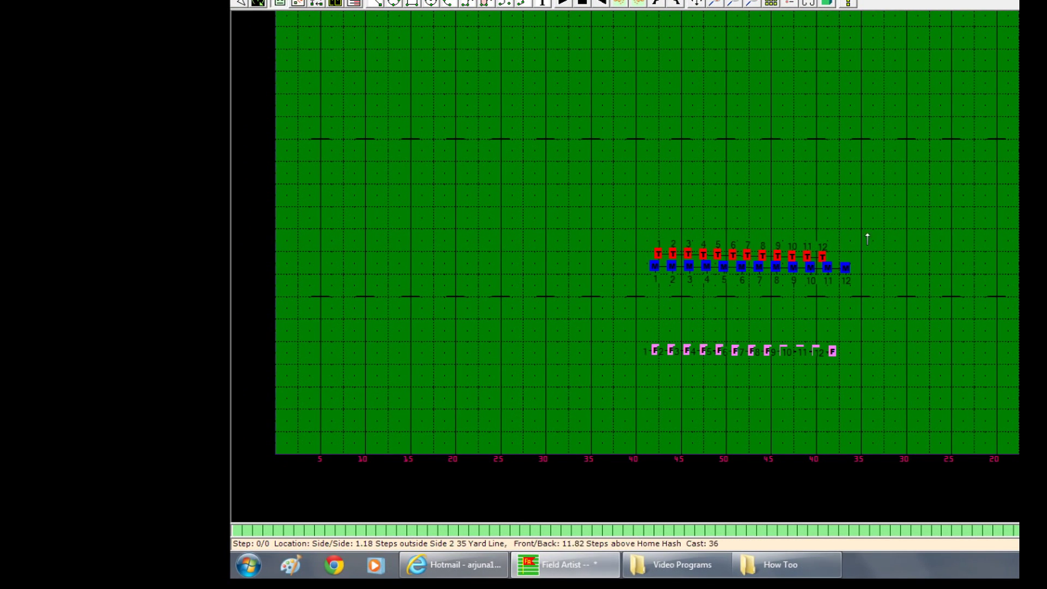
Move the M row's form down to just above the home hash and shift the T row's form toward Side 2
{"action": "right_click", "coordinate": [879, 216]}
{"action": "left_click", "coordinate": [903, 223]}
{"action": "left_click", "coordinate": [835, 272]}
{"action": "left_click_drag", "start_coordinate": [838, 285], "coordinate": [842, 289]}
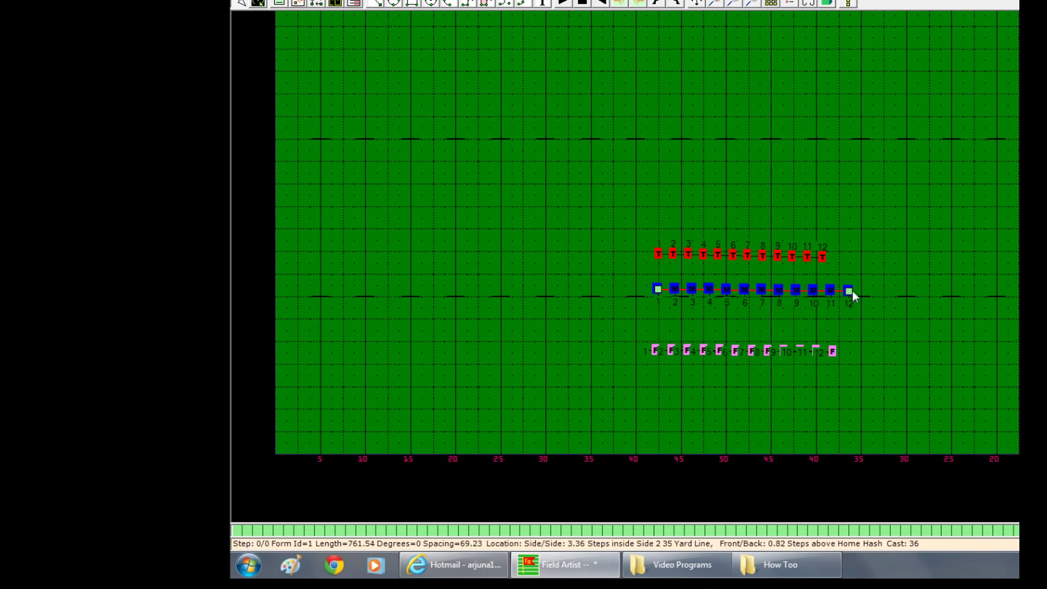
{"action": "left_click", "coordinate": [878, 257]}
{"action": "left_click", "coordinate": [821, 257]}
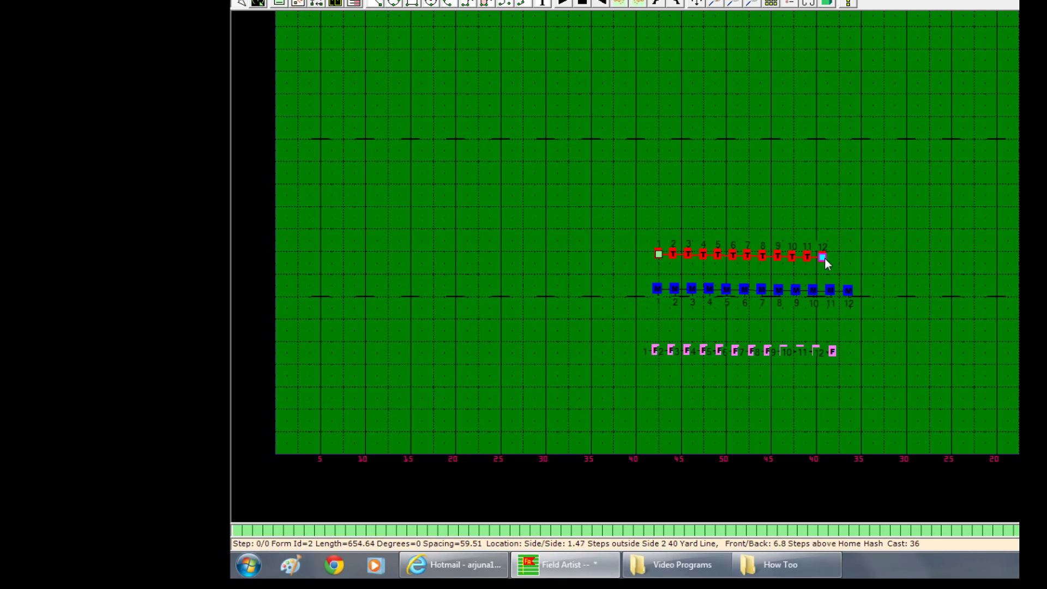
{"action": "left_click_drag", "start_coordinate": [824, 258], "coordinate": [841, 261]}
Select the cast members in the F row with Cast Select and move their captions back above the symbols
{"action": "right_click", "coordinate": [924, 245]}
{"action": "left_click", "coordinate": [965, 280]}
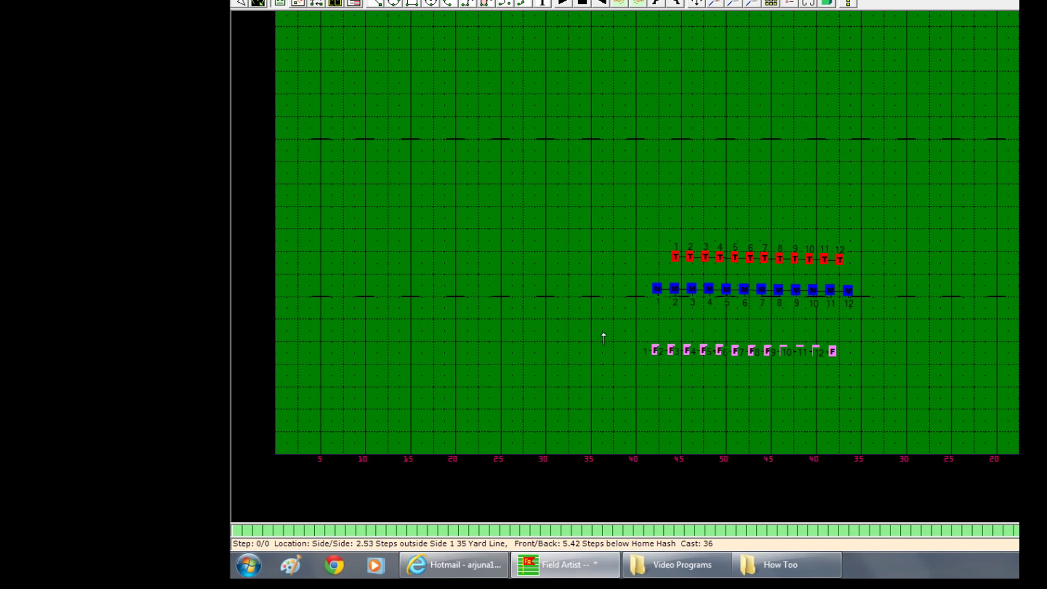
{"action": "left_click_drag", "start_coordinate": [578, 327], "coordinate": [847, 406]}
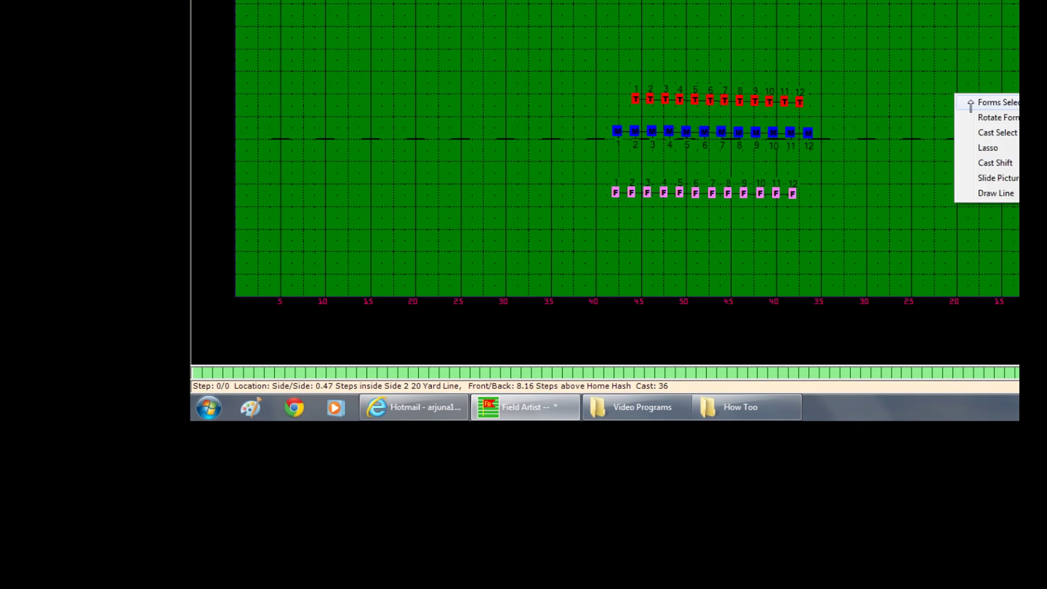
Move the M row's form down onto the home hash with Forms Select and deselect it
{"action": "left_click", "coordinate": [976, 102]}
{"action": "left_click", "coordinate": [803, 136]}
{"action": "left_click", "coordinate": [867, 137]}
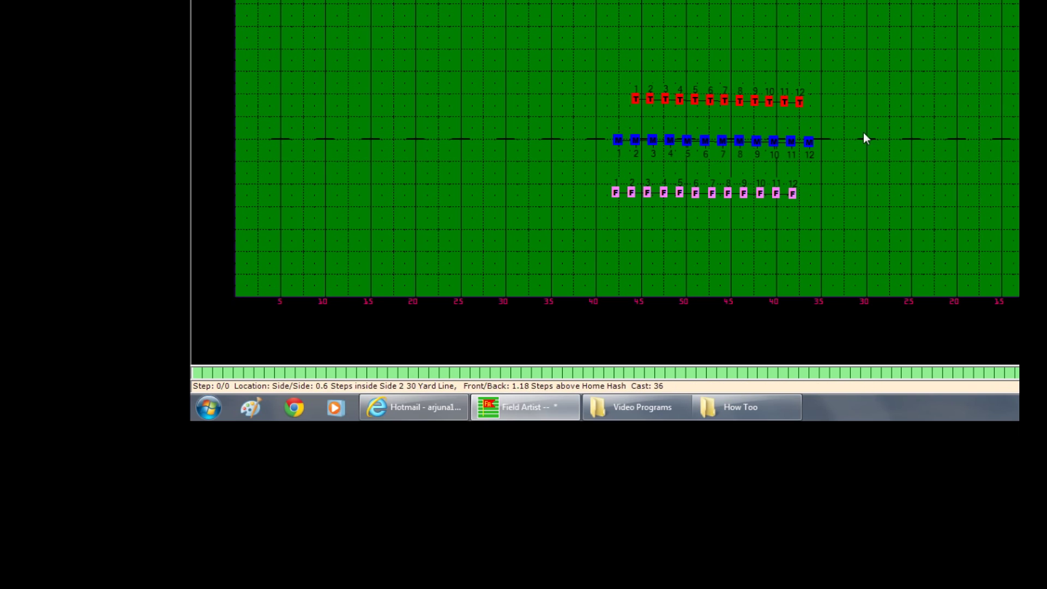